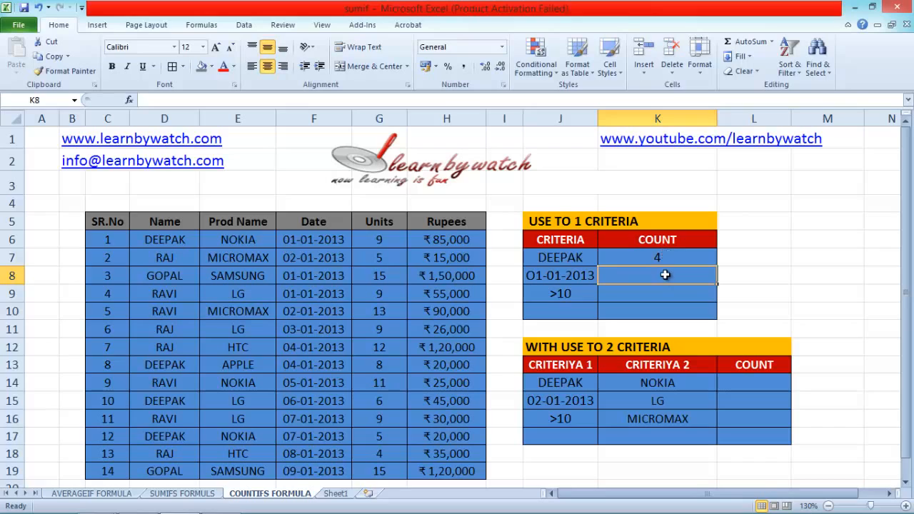
Clear the existing count formula from cell K7 in the single-criterion table.
left_click(656, 259)
key("Delete")
left_click(656, 258)
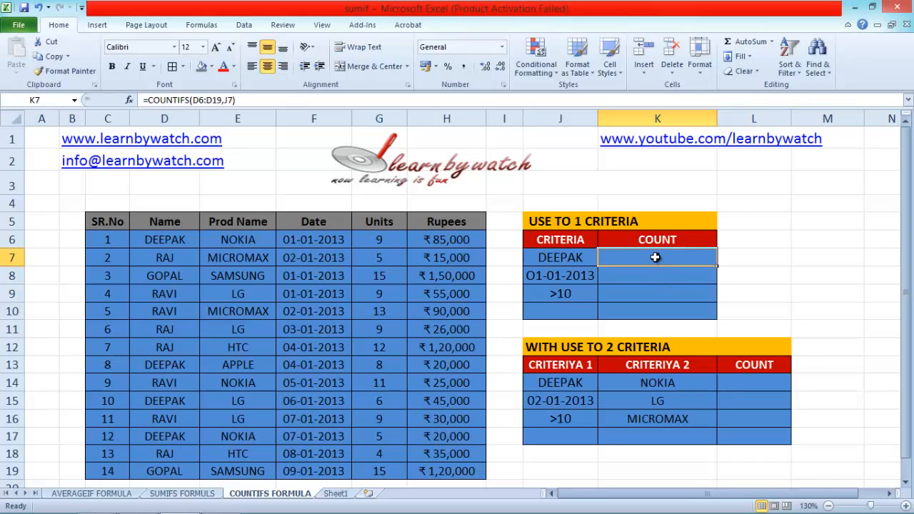
key("Delete")
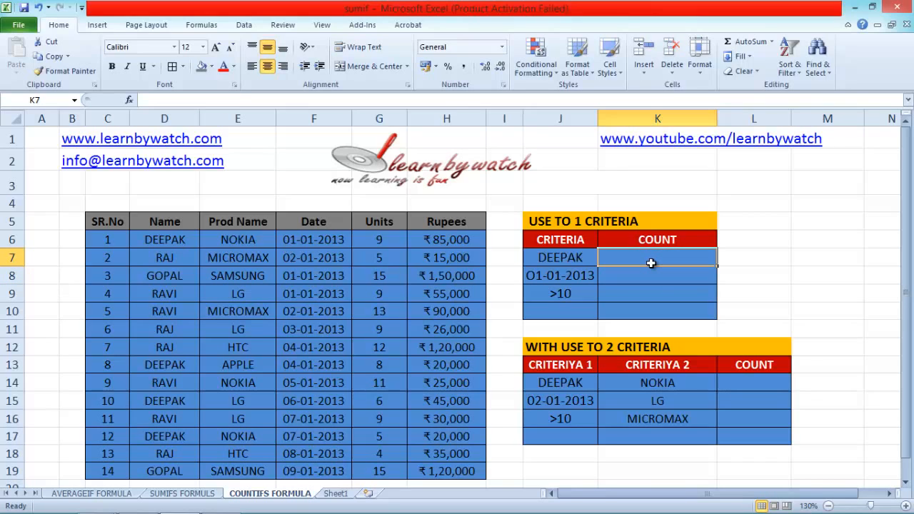
Enter =COUNTIFS(D6:D19,J7) in K7 and check the matching entries in the Name column.
type("=")
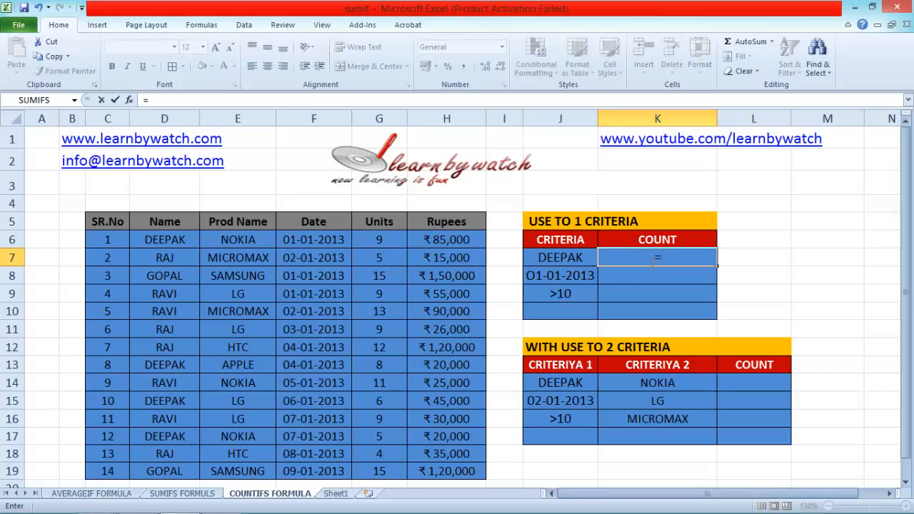
type("COU")
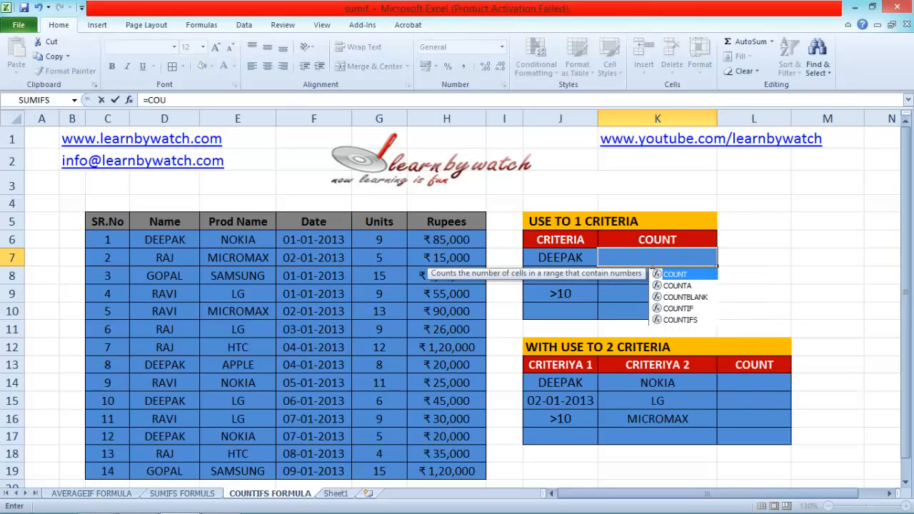
type("NTIFS")
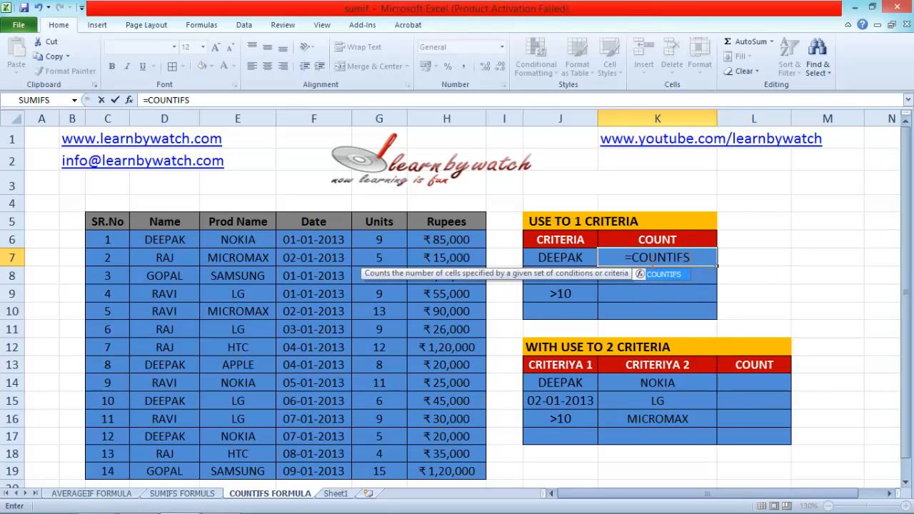
type("(")
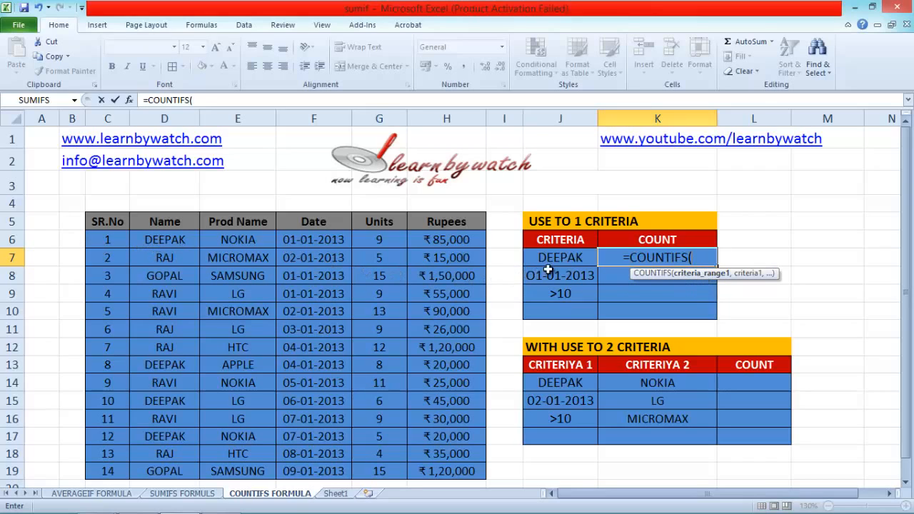
left_click_drag(164, 241, 154, 465)
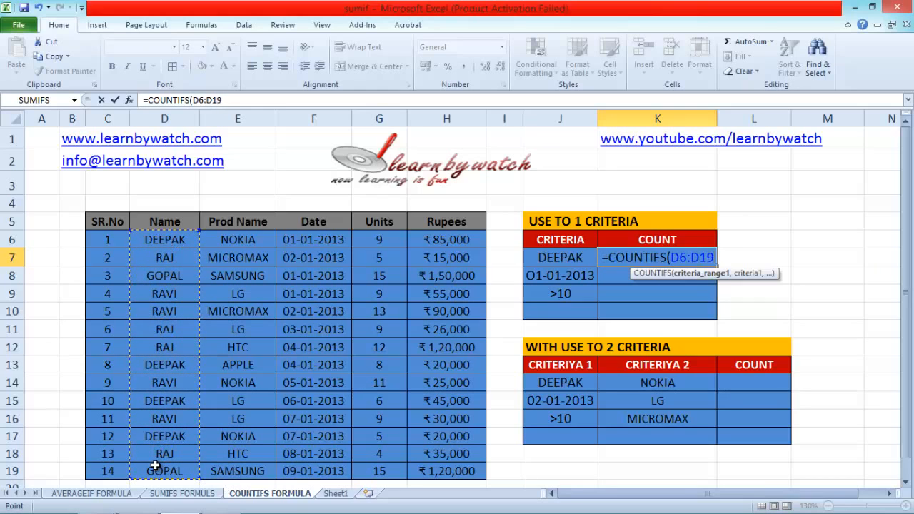
type(",")
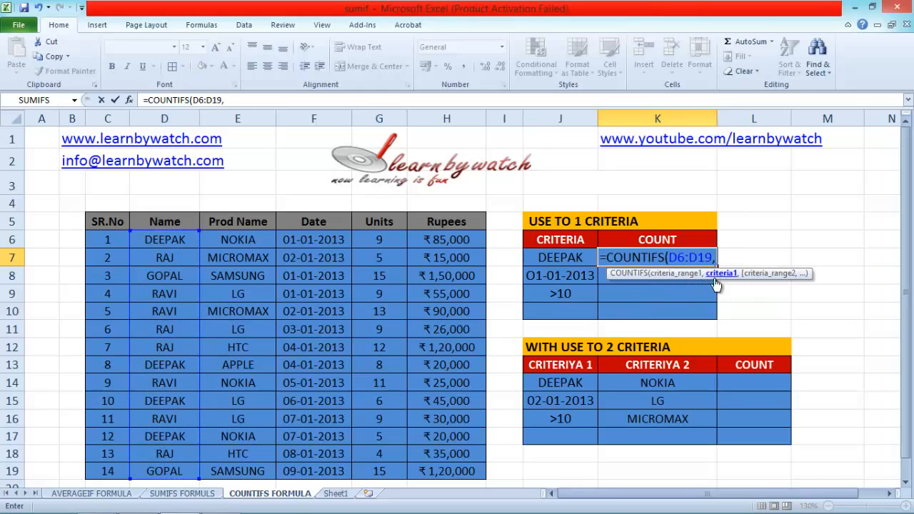
left_click(561, 257)
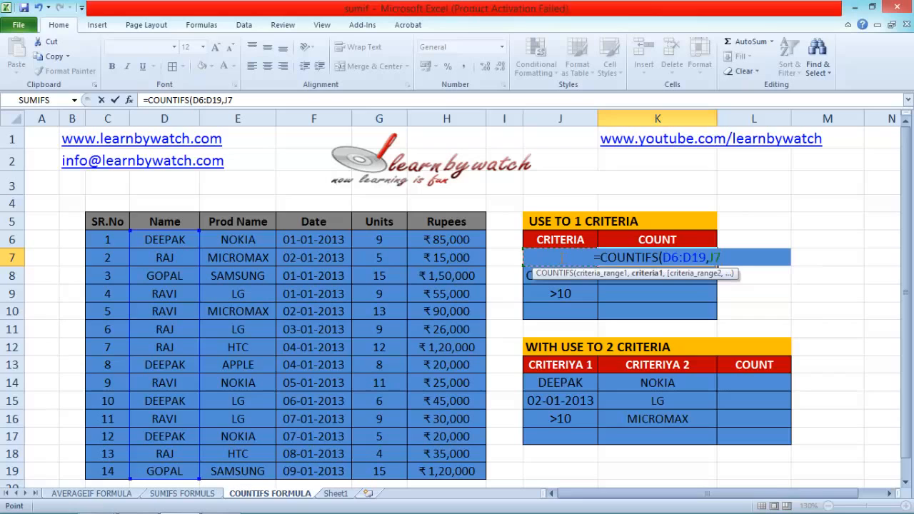
type(")")
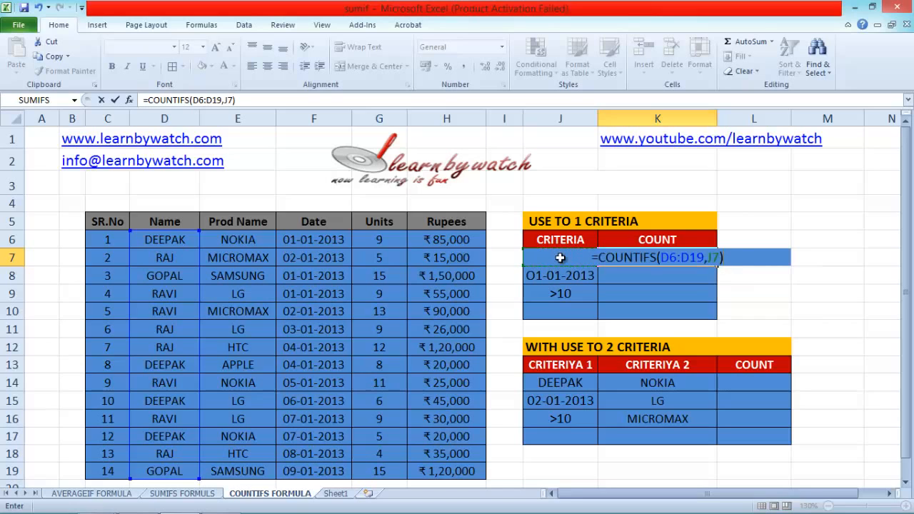
key("Return")
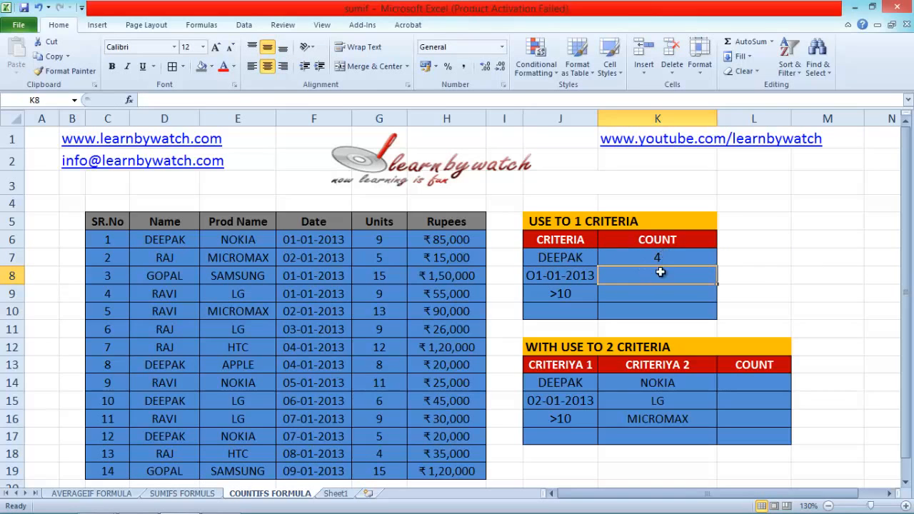
left_click(174, 240)
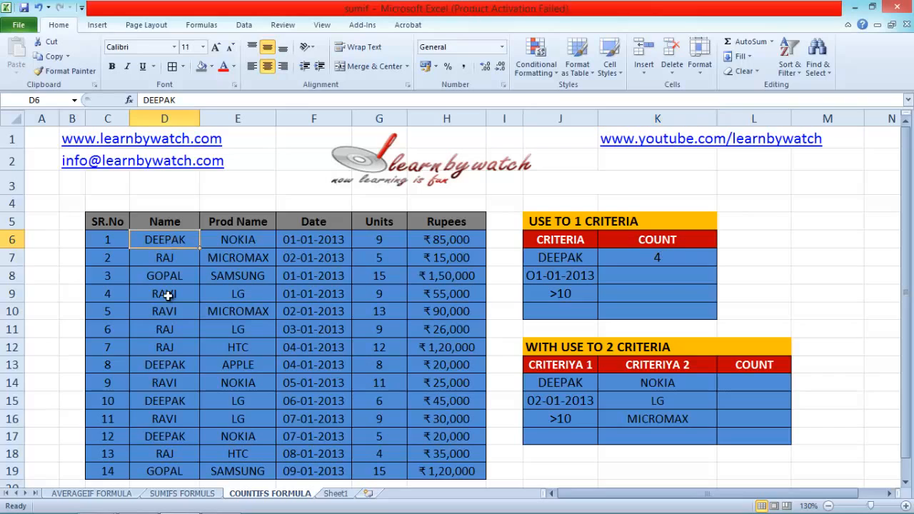
left_click(165, 363)
left_click(165, 400)
left_click(170, 436)
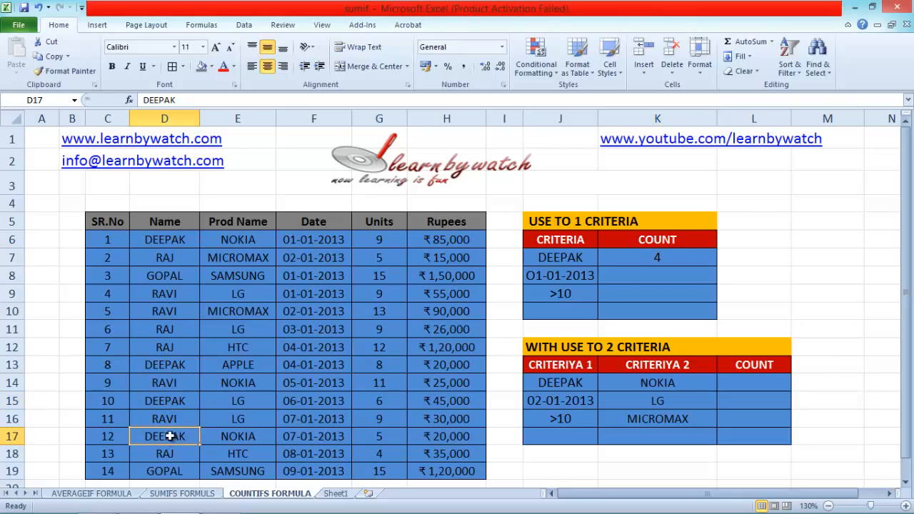
Enter =COUNTIFS(F6:F19,F6) in K8 and check the 01-01-2013 entries in the Date column.
left_click(645, 275)
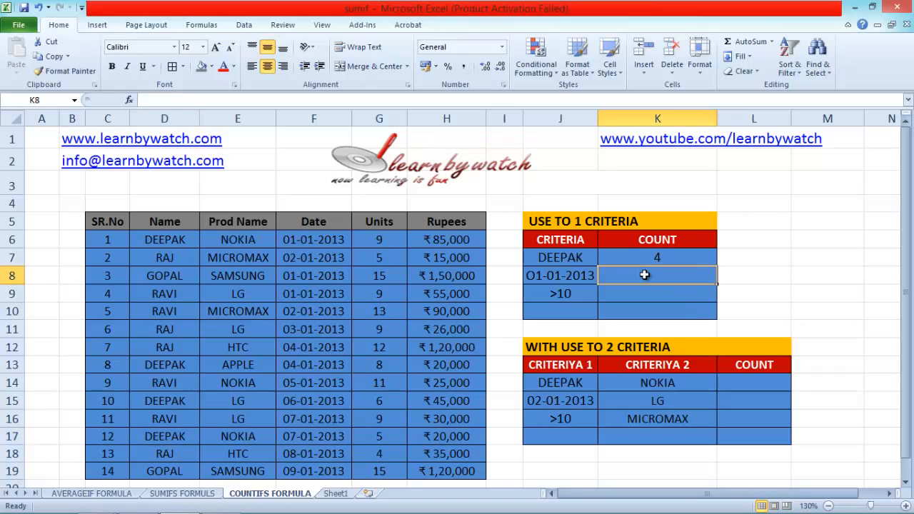
type("=")
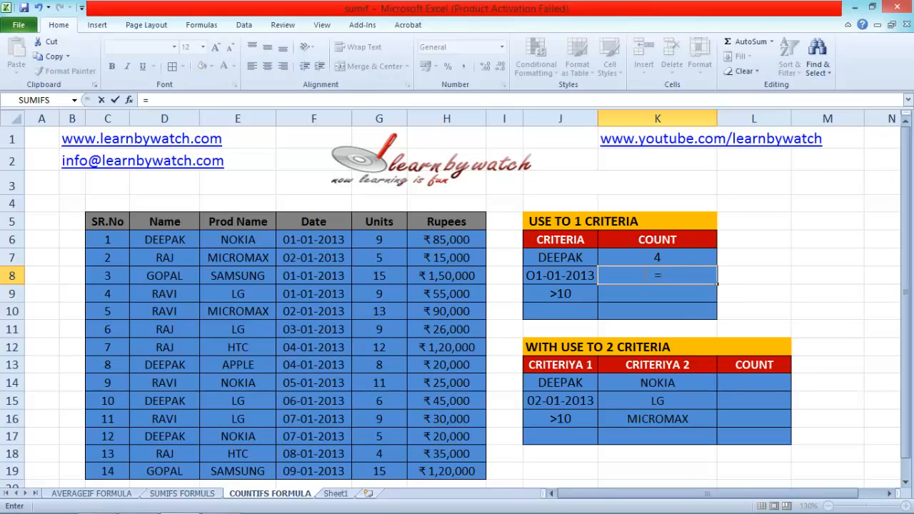
type("COUN")
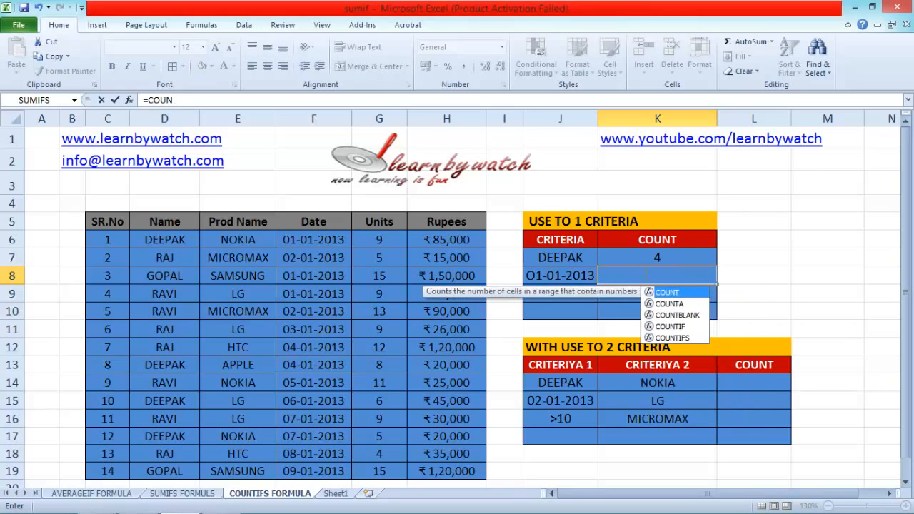
type("TIFS(")
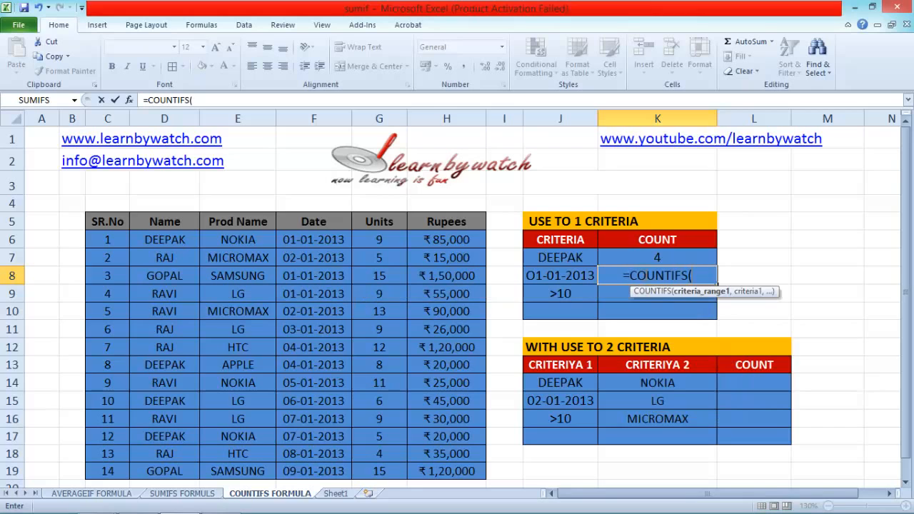
left_click_drag(307, 242, 312, 468)
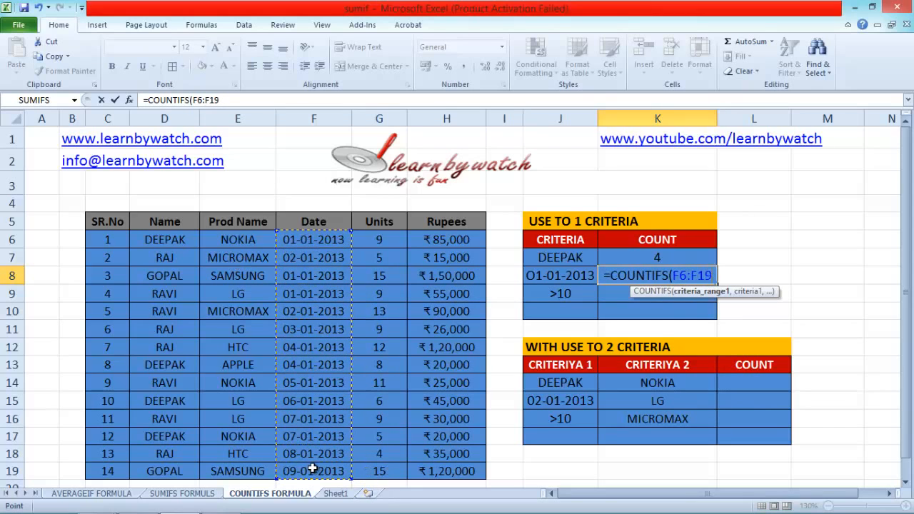
type(",")
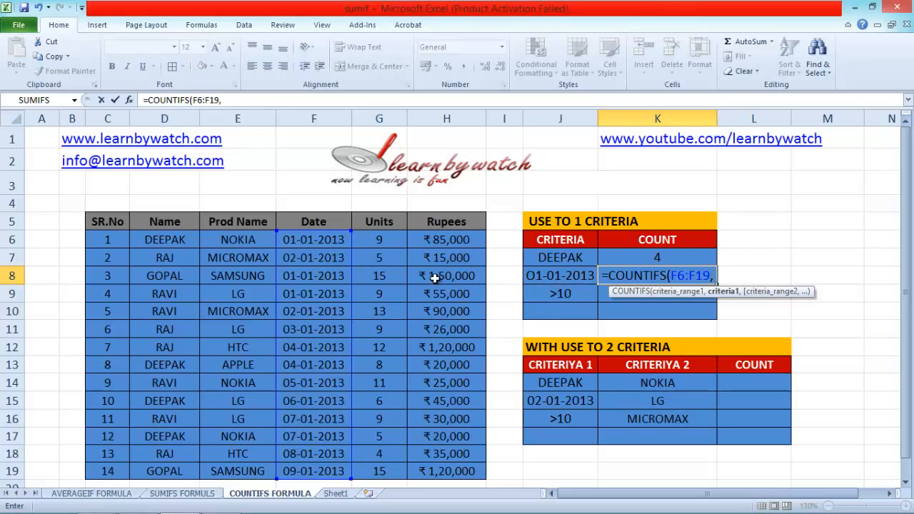
left_click(332, 241)
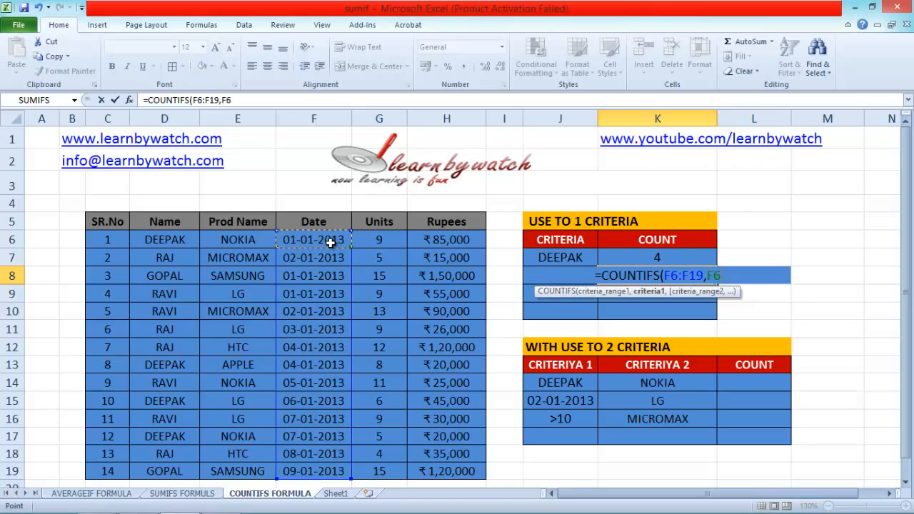
type(")")
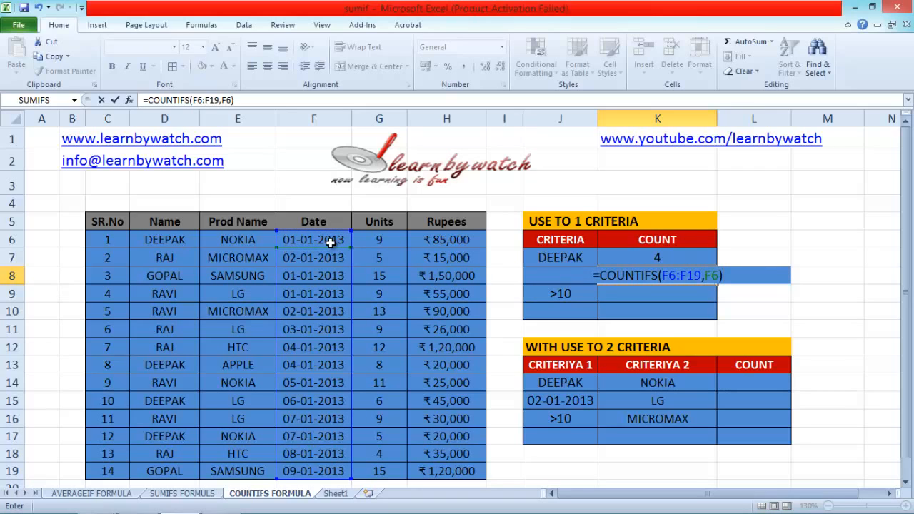
key("Return")
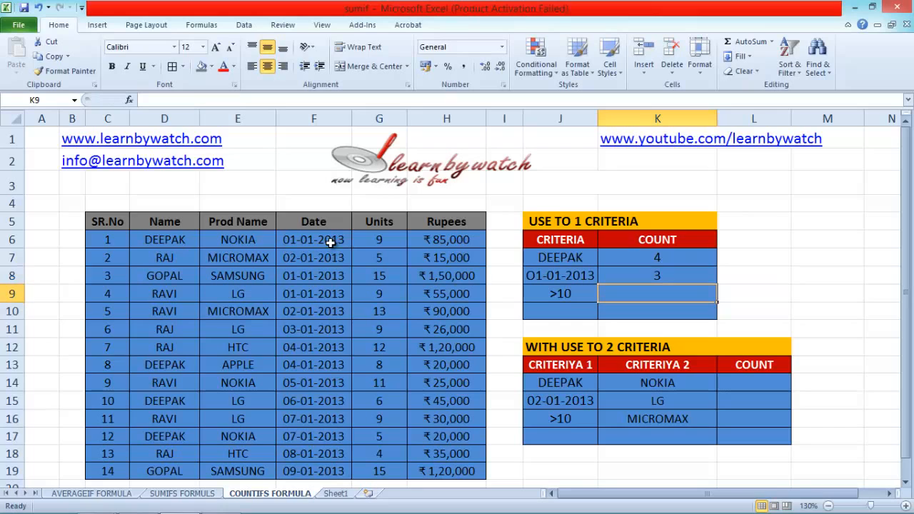
left_click(296, 243)
left_click(305, 274)
left_click(298, 292)
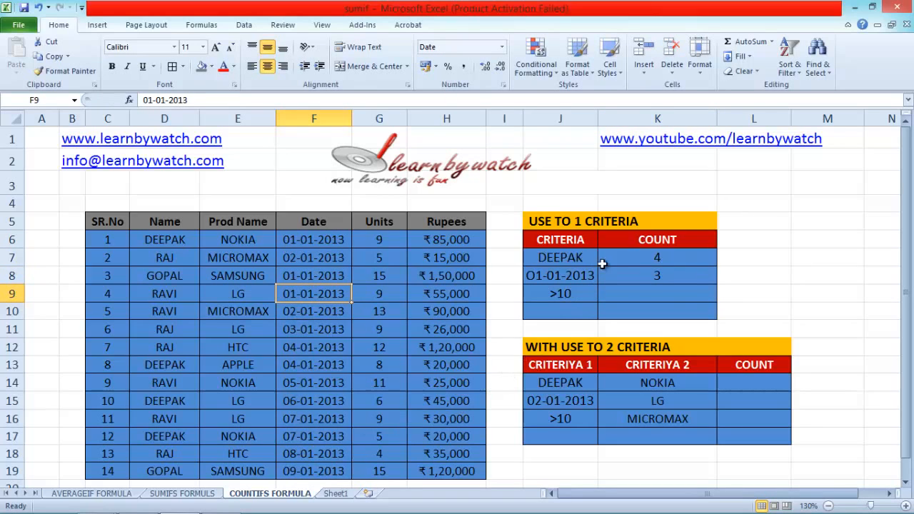
Search the function library for COUNTIFS and insert it into K9, opening its arguments.
left_click(624, 297)
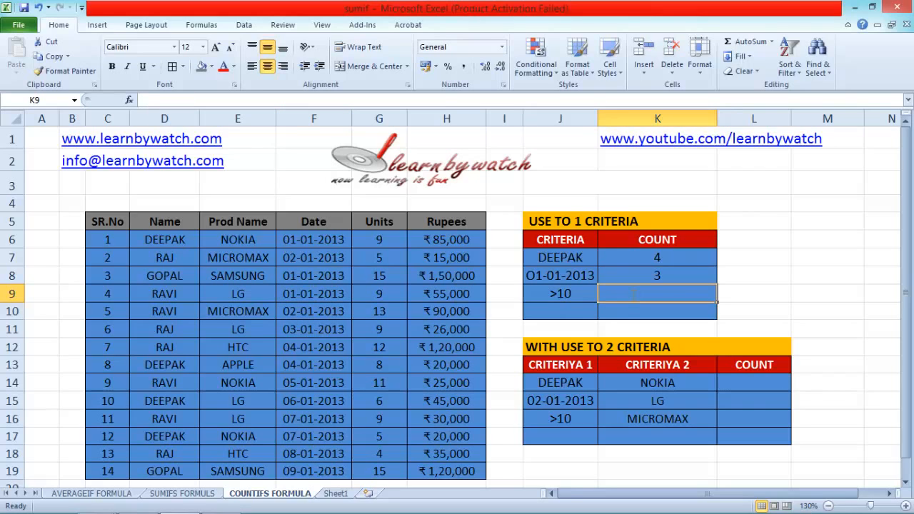
type("=")
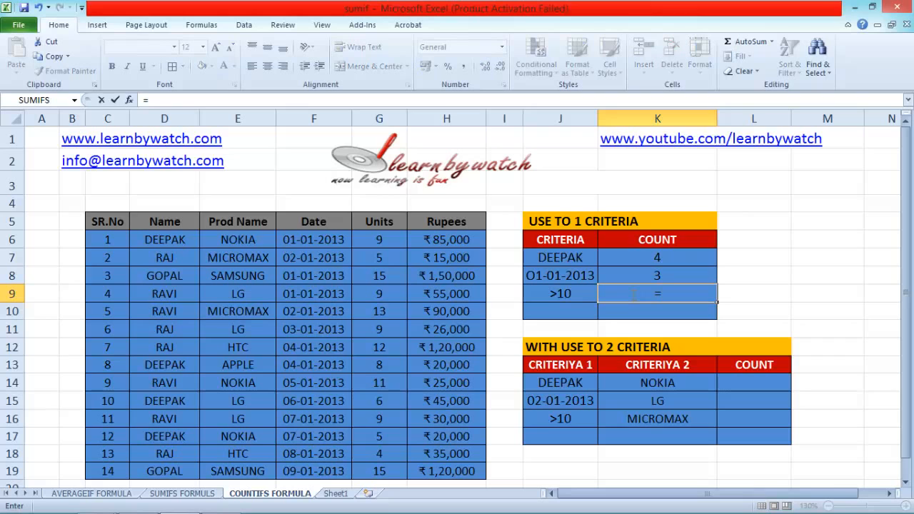
key("BackSpace")
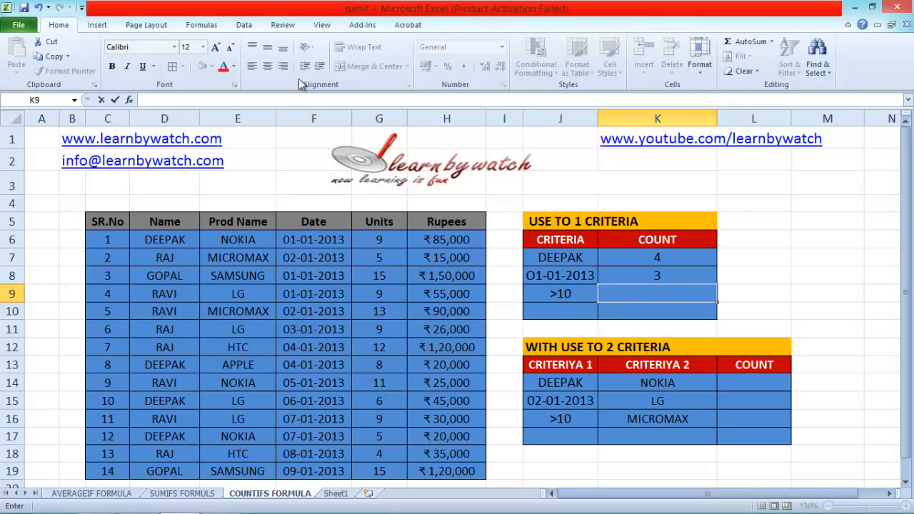
left_click(207, 25)
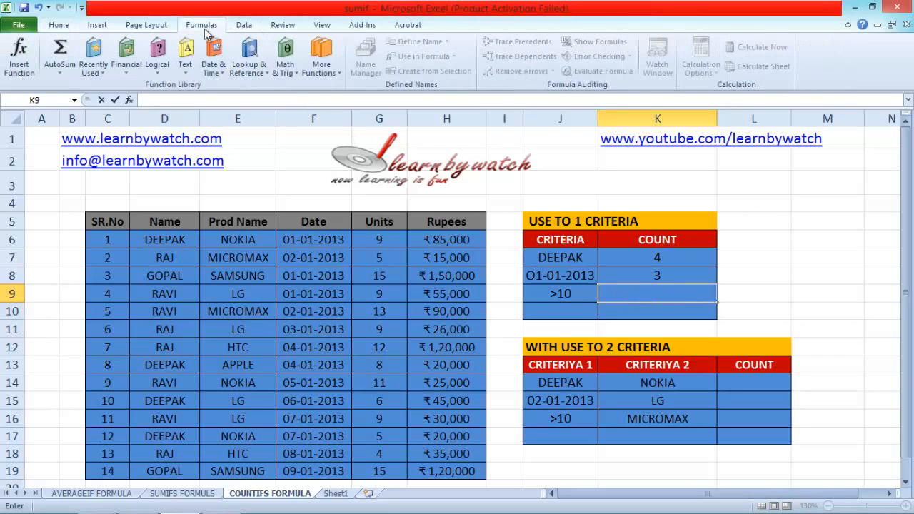
left_click(29, 66)
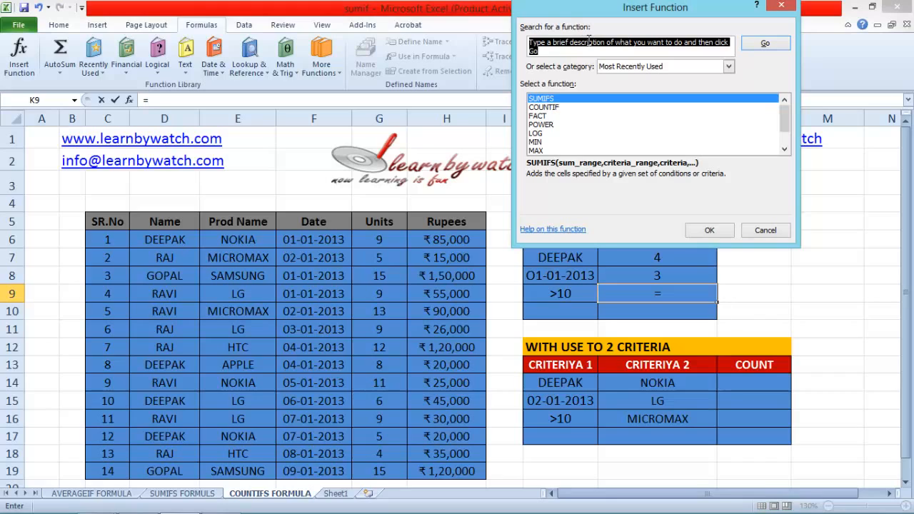
type("COUNTIFS")
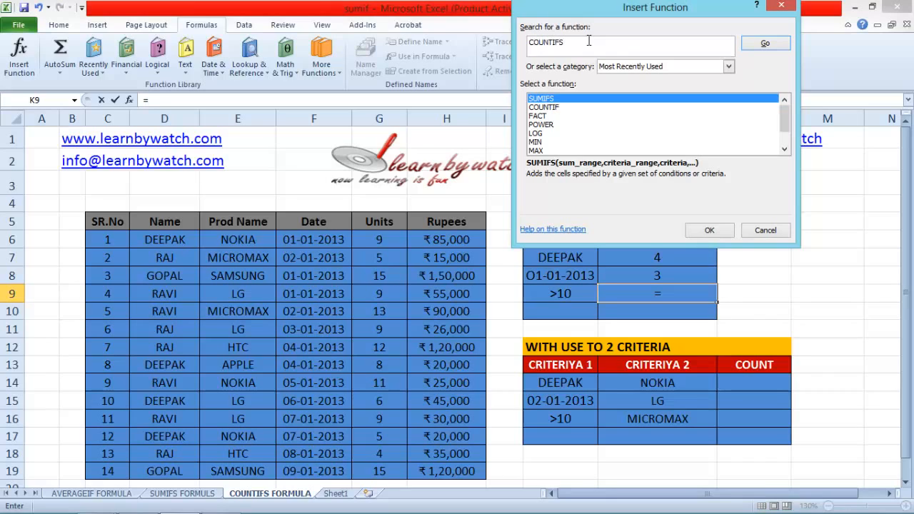
left_click(765, 43)
left_click(709, 229)
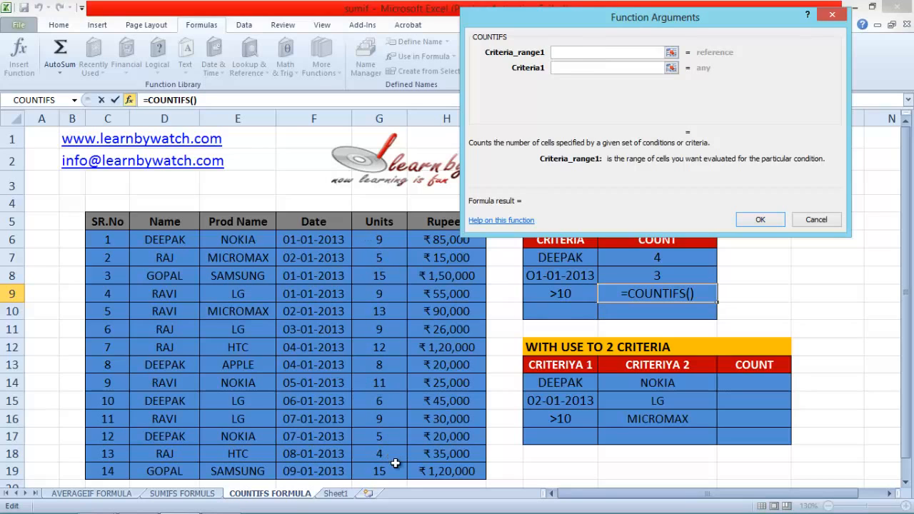
Complete the COUNTIFS arguments for K9 with the Units range G6:G19 and criterion J9.
left_click_drag(386, 243, 382, 466)
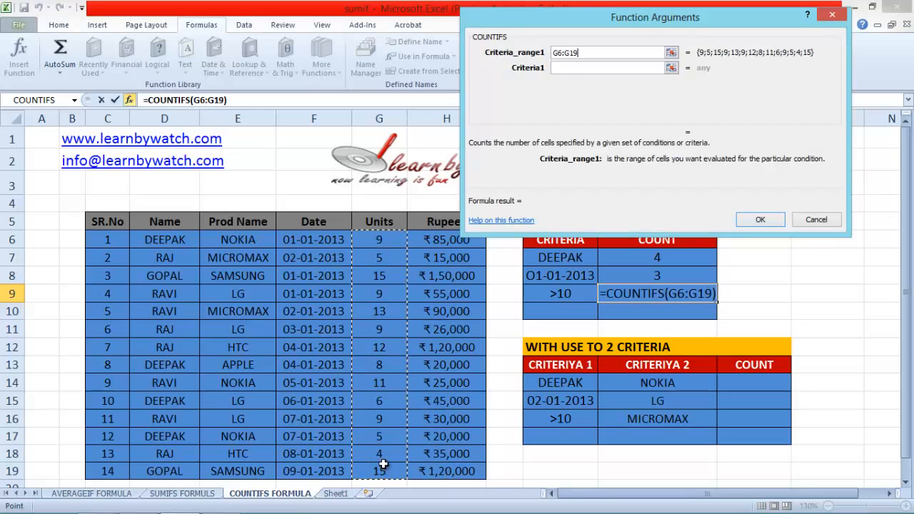
left_click(564, 66)
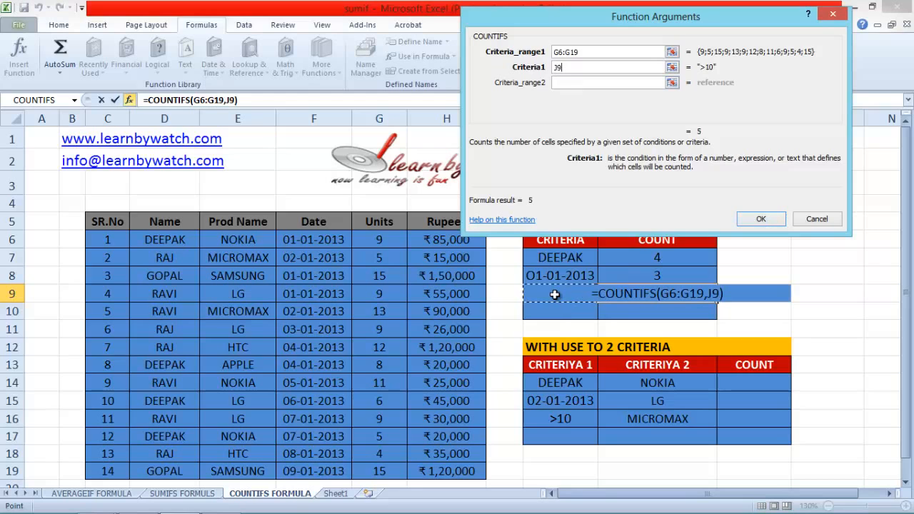
left_click(555, 295)
left_click(761, 219)
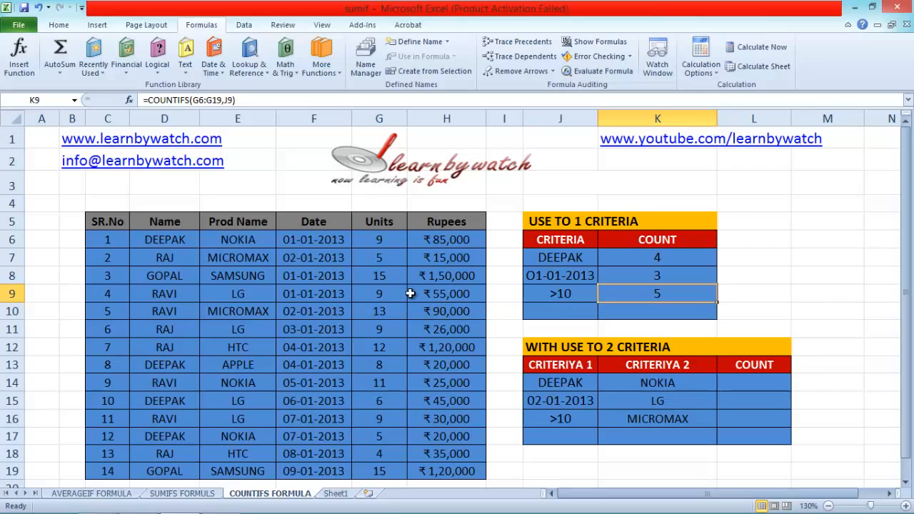
Check the entries greater than 10 in the Units column against the count in K9.
left_click(382, 471)
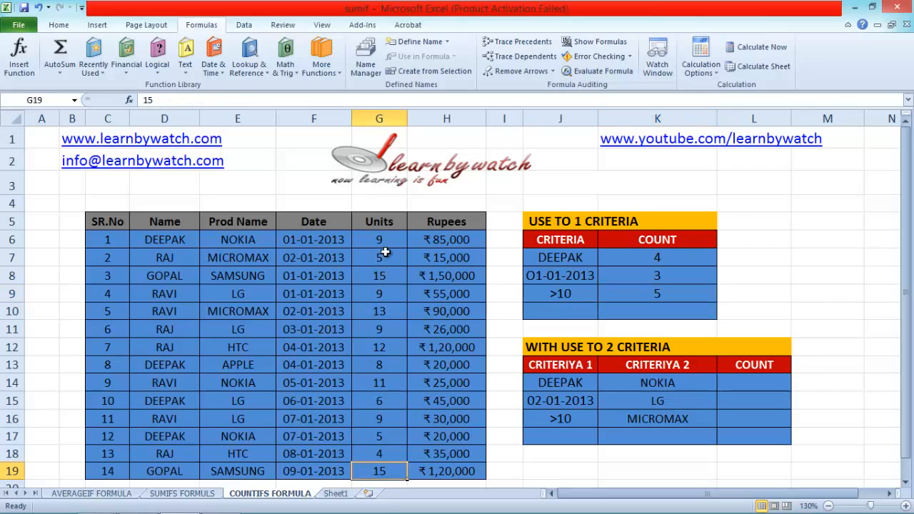
left_click(387, 272)
left_click(386, 310)
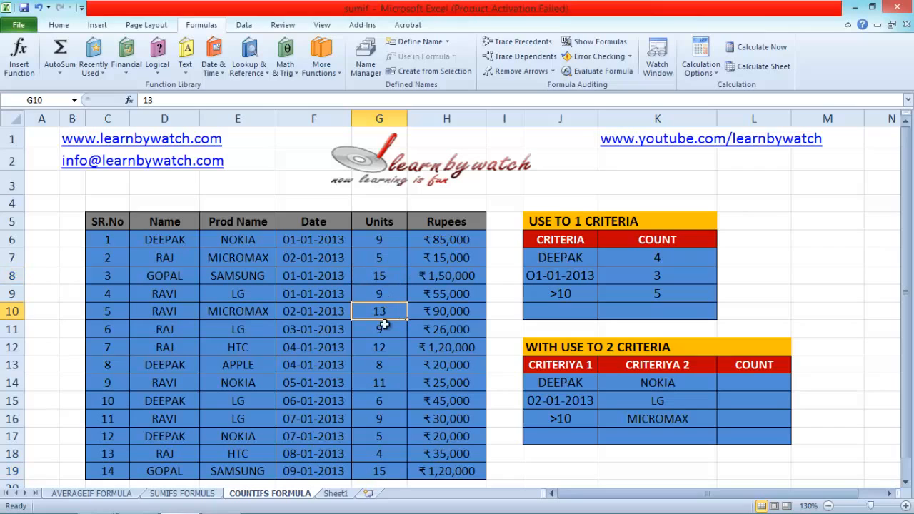
left_click(387, 353)
left_click(387, 383)
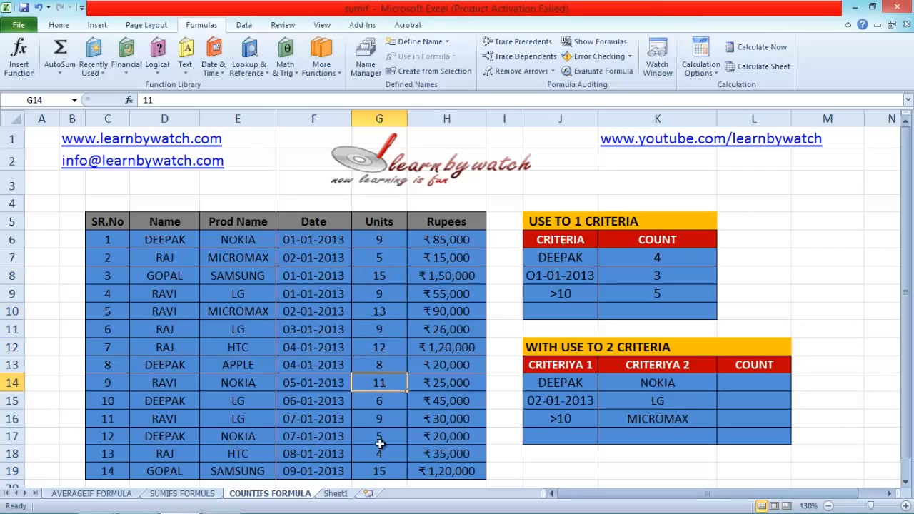
left_click(380, 471)
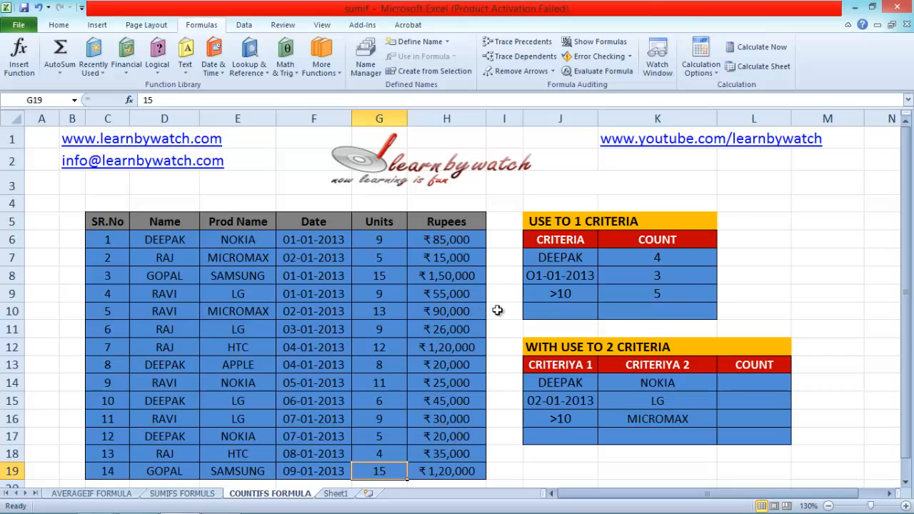
left_click(545, 309)
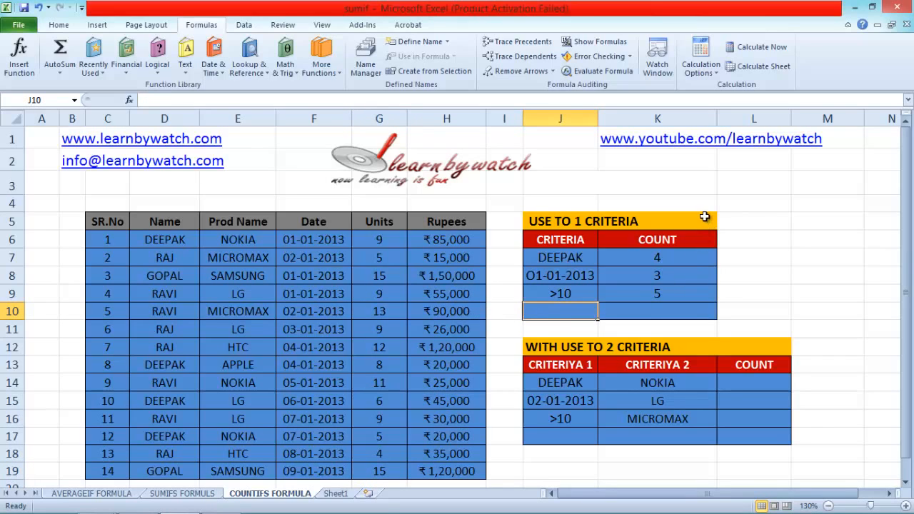
Enter =COUNTIF(D6:D19,J7) in cell L6 beside the single-criterion table.
left_click(761, 216)
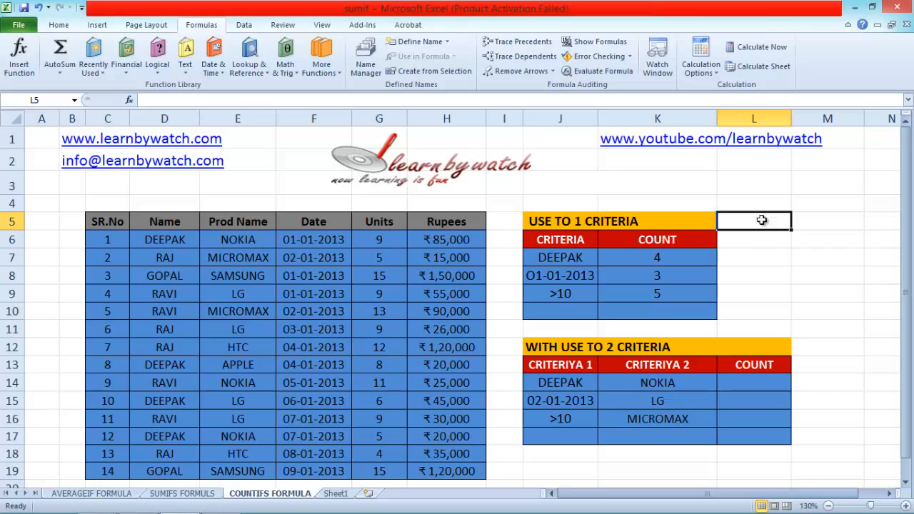
left_click(763, 241)
type("=")
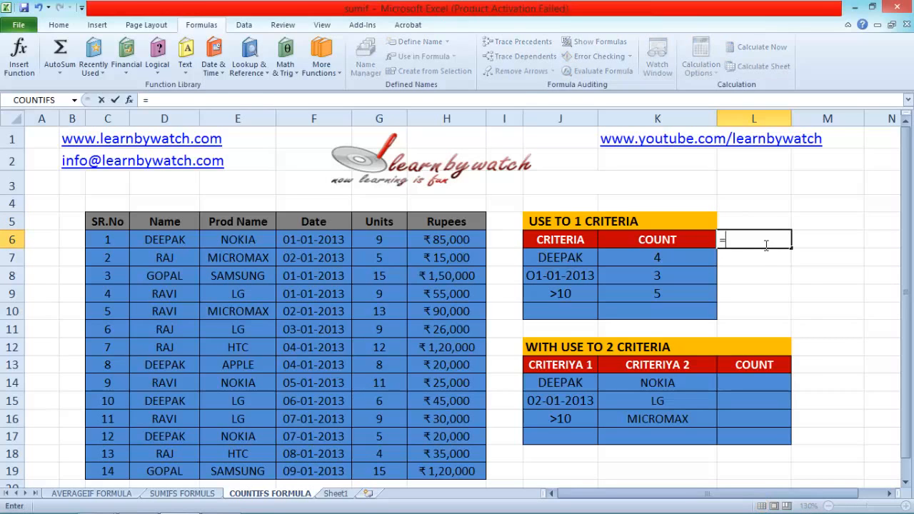
type("s")
key("BackSpace")
type("CO")
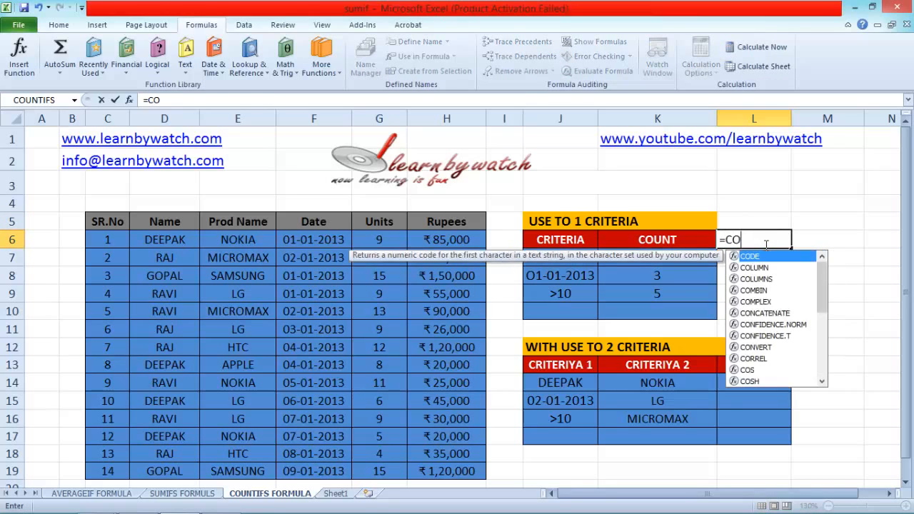
type("UNTIF")
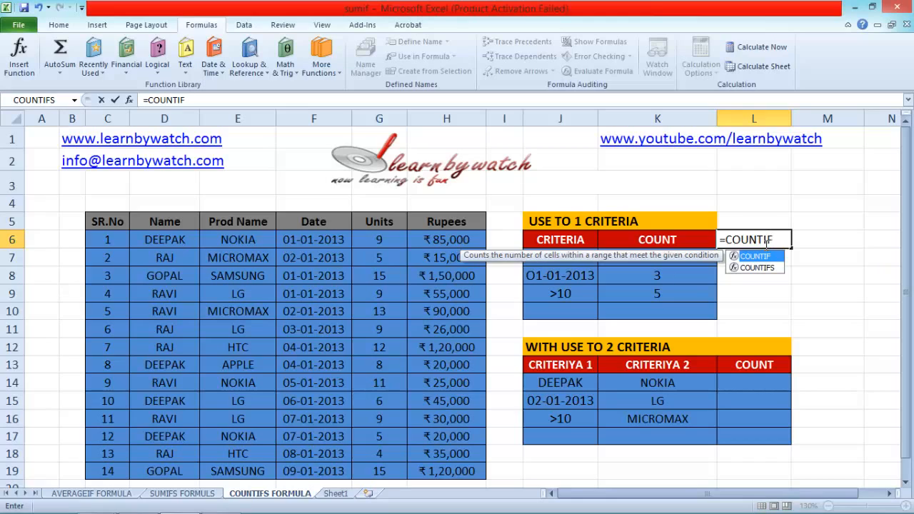
type("(")
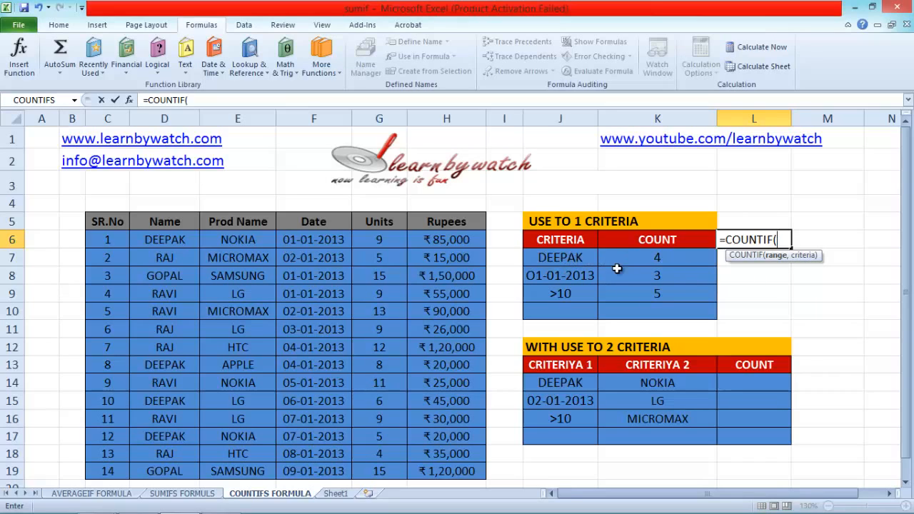
left_click_drag(168, 238, 173, 468)
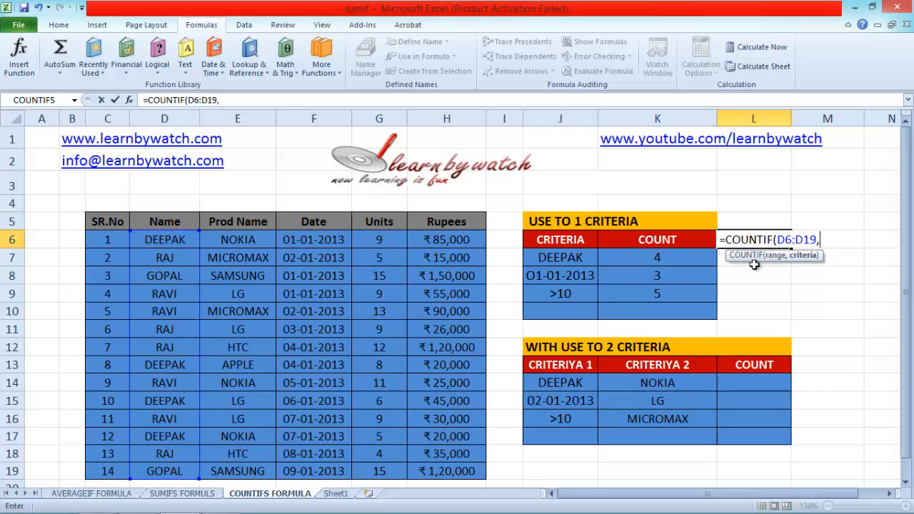
left_click(571, 260)
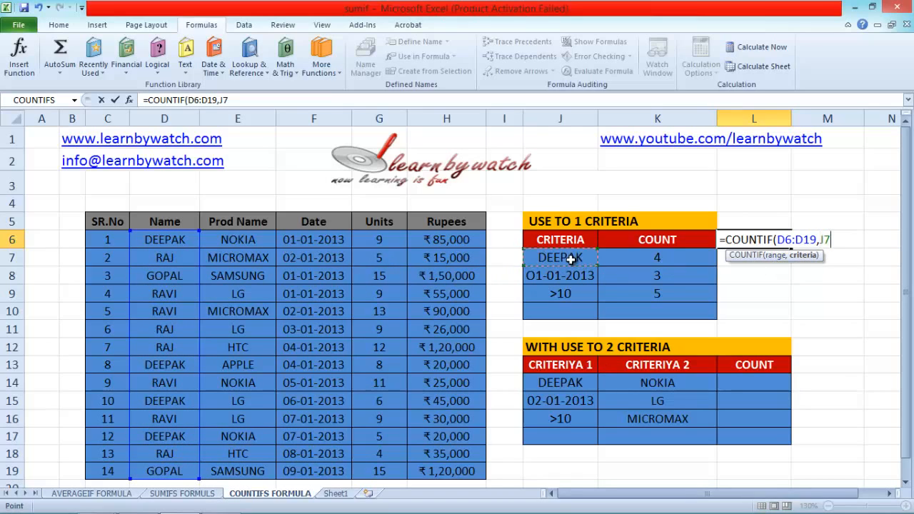
type(")")
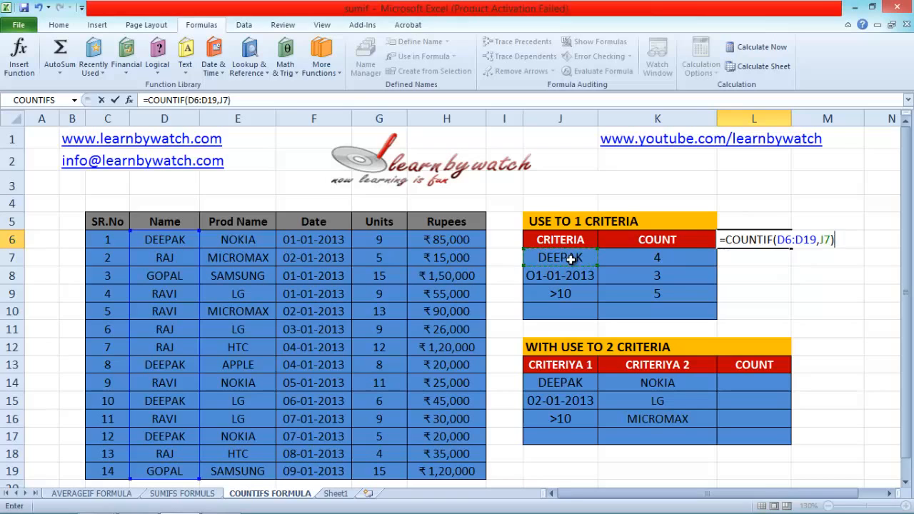
key("Return")
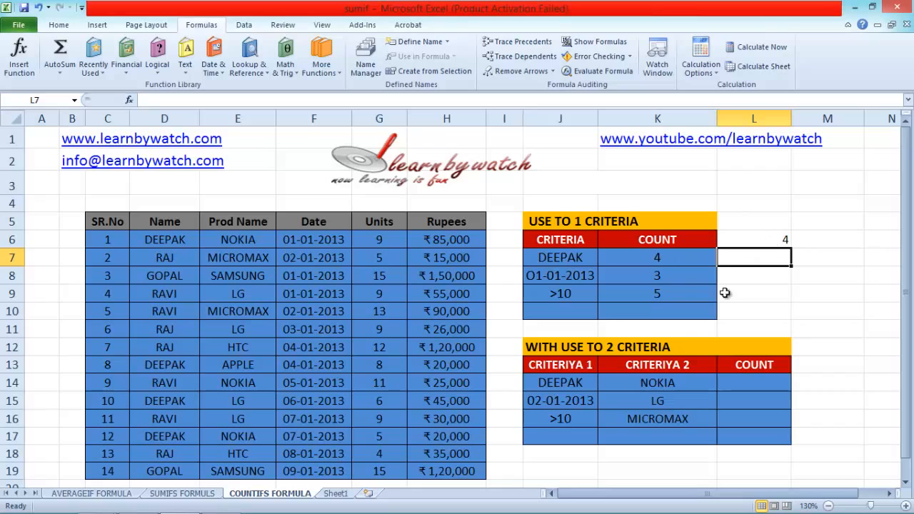
Compare the arguments of the COUNTIF formula in L6 with those of the COUNTIFS formula in K9.
double_click(771, 244)
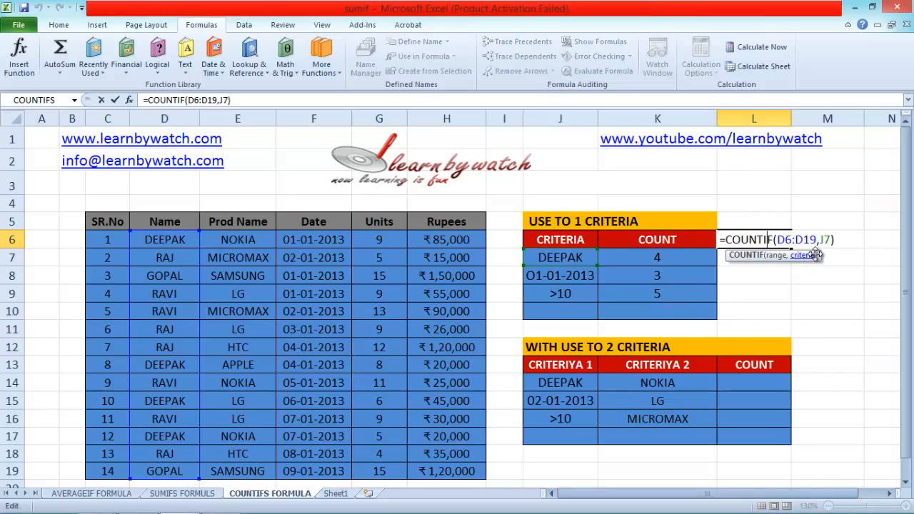
key("Return")
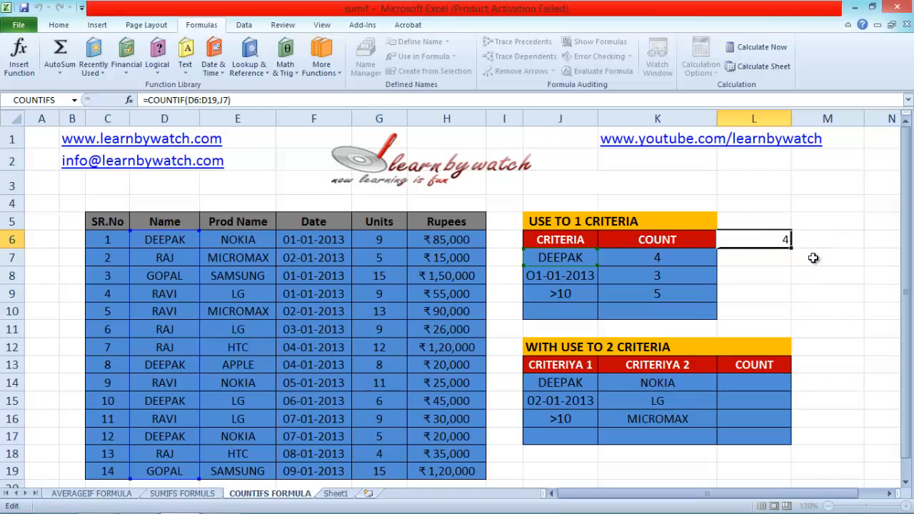
double_click(647, 293)
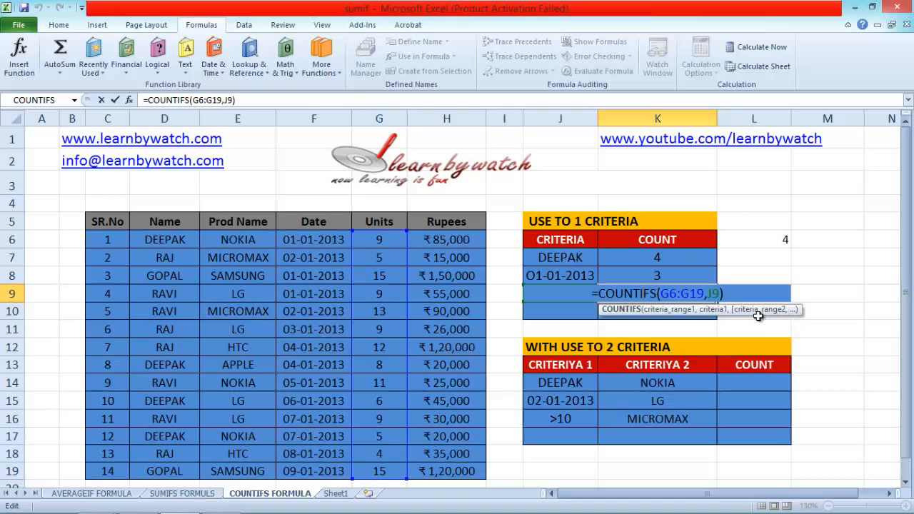
key("Return")
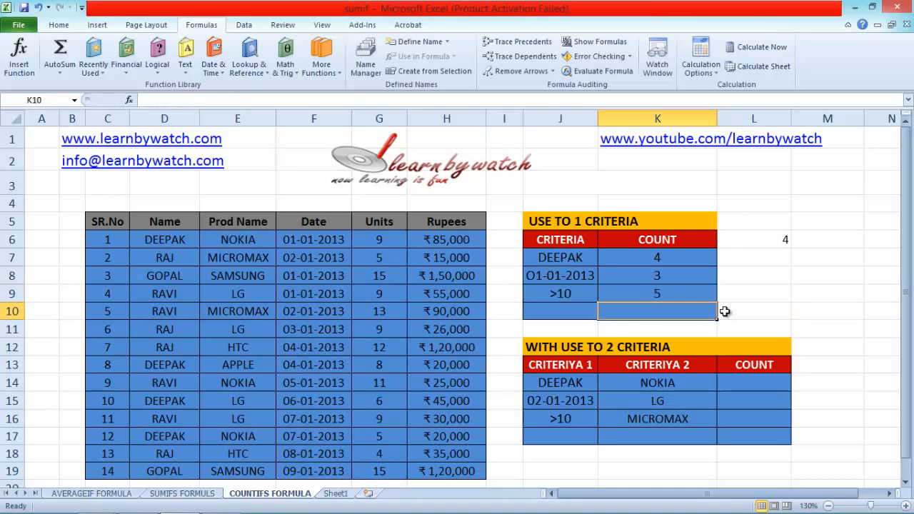
Start a COUNTIFS formula in L14 of the two-criteria table with Name range D6:D19 and criterion J14.
scroll(693, 344, "down", 2)
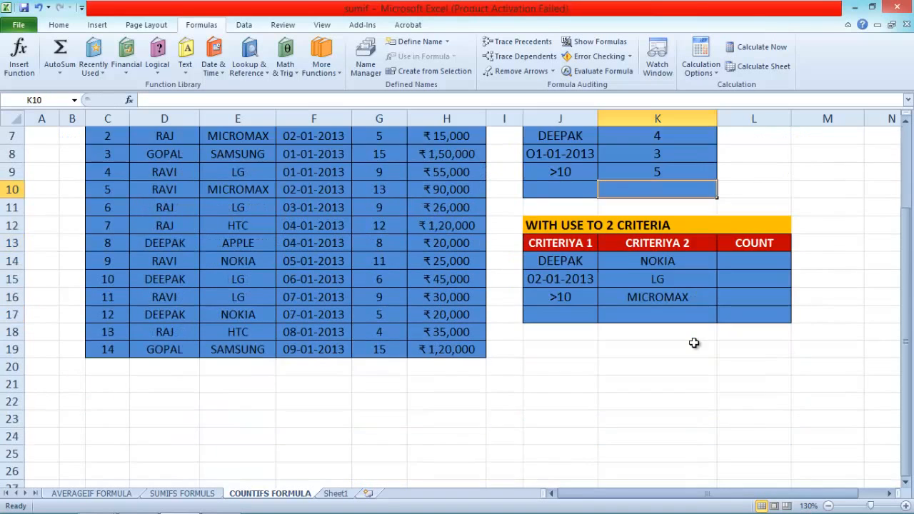
scroll(690, 337, "up", 2)
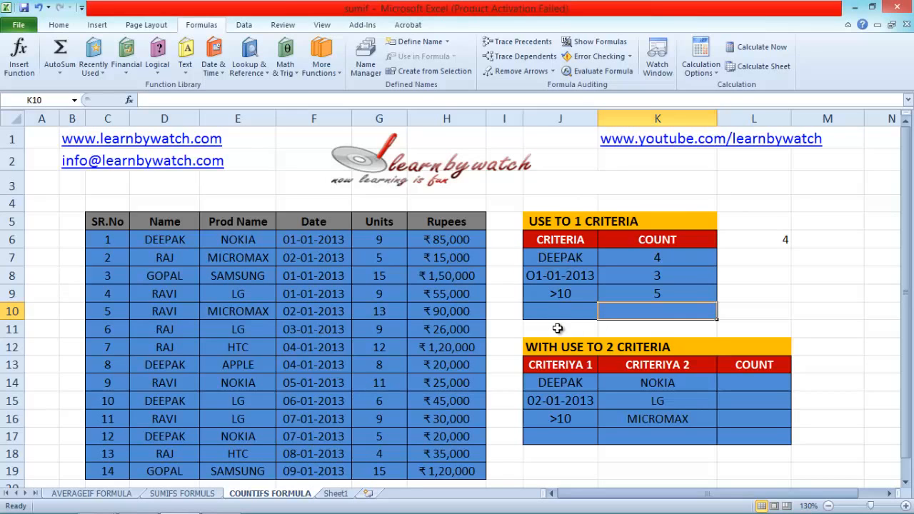
scroll(557, 328, "down", 1)
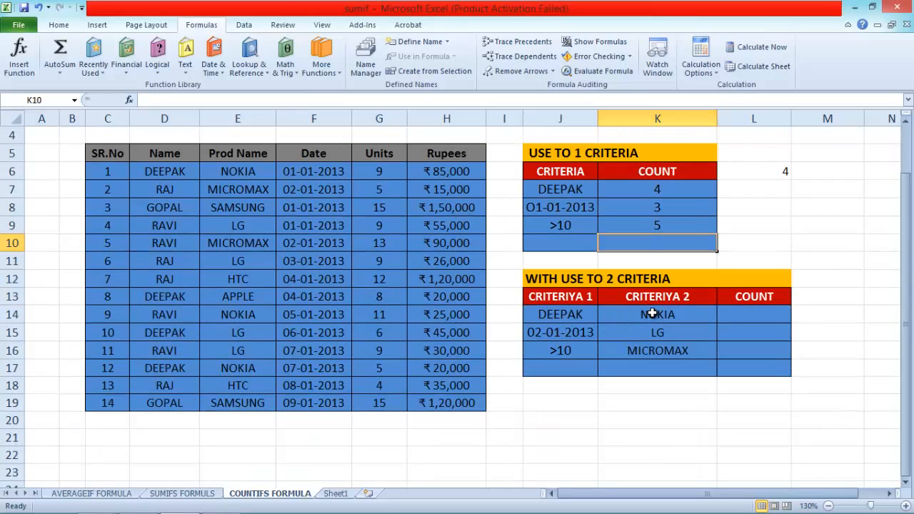
left_click(749, 317)
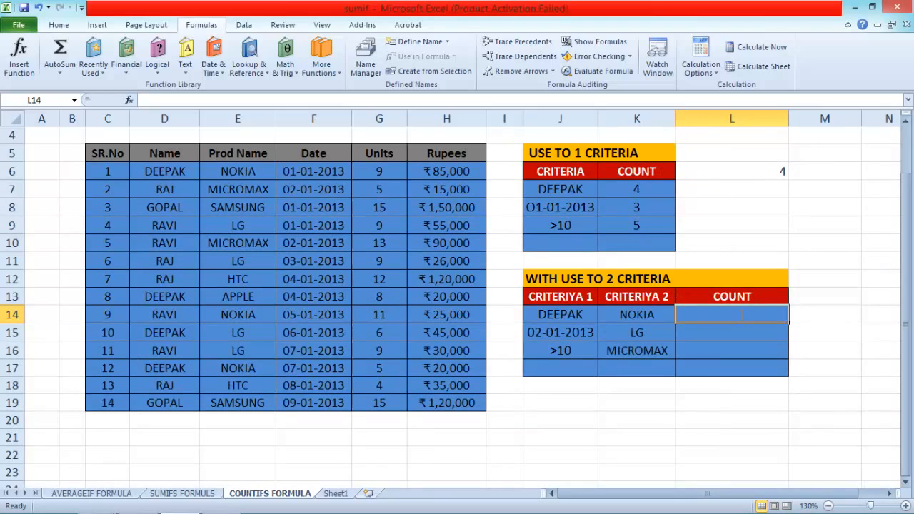
type("=COU")
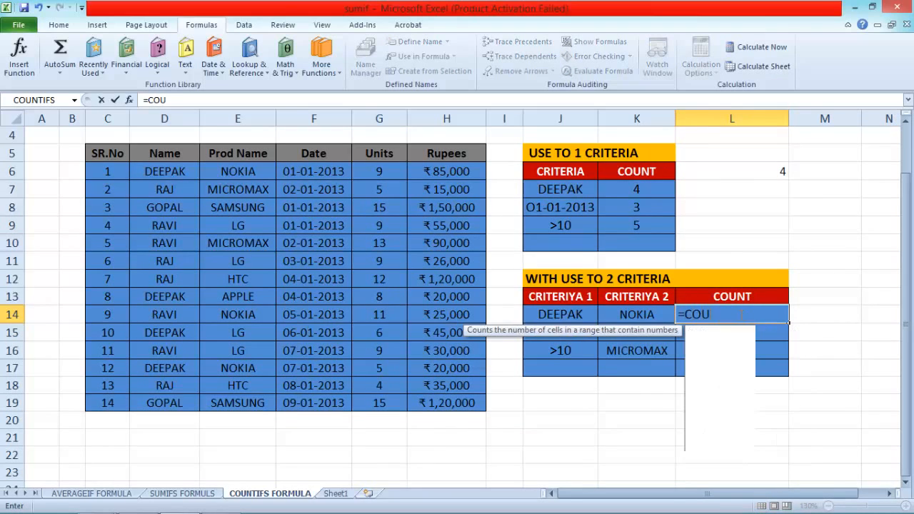
type("NTIFS")
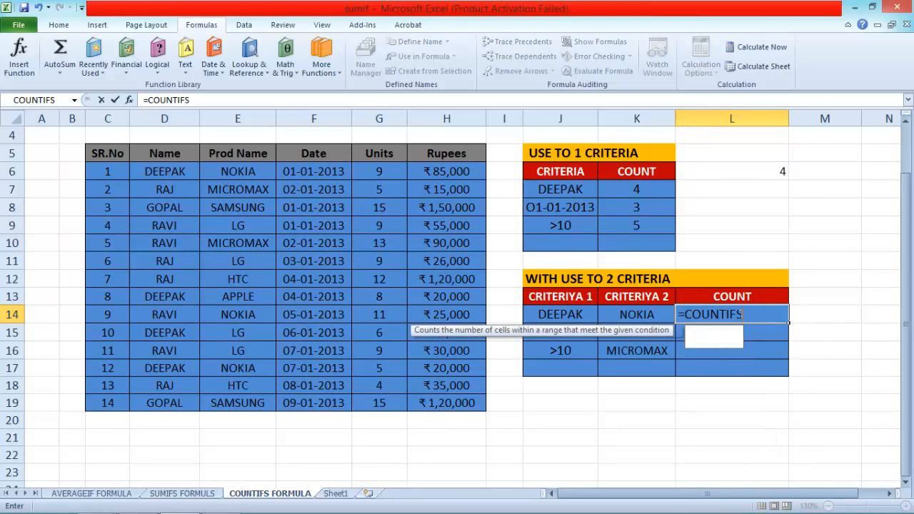
type("(")
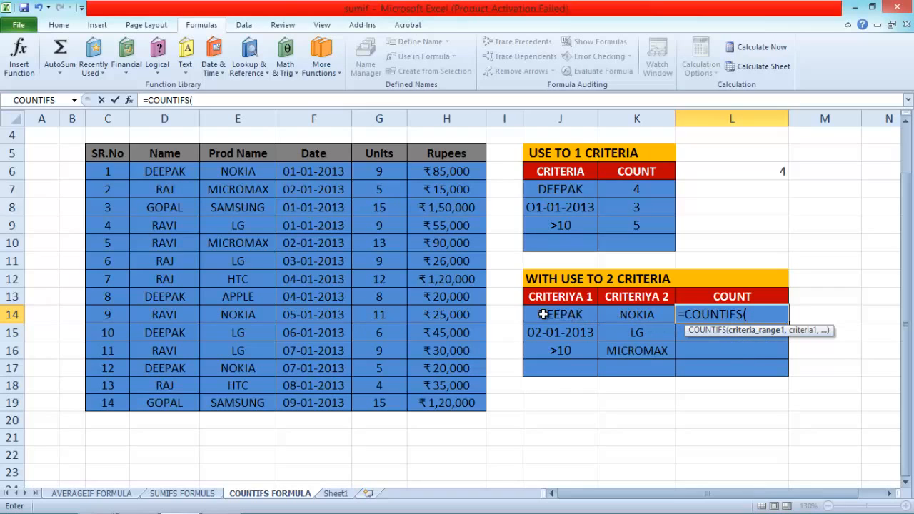
left_click_drag(165, 174, 164, 404)
type(",")
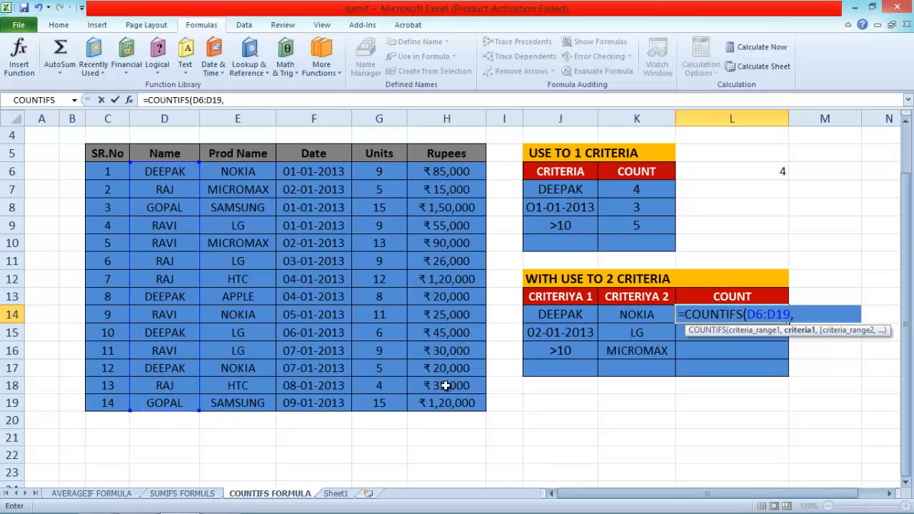
left_click(544, 314)
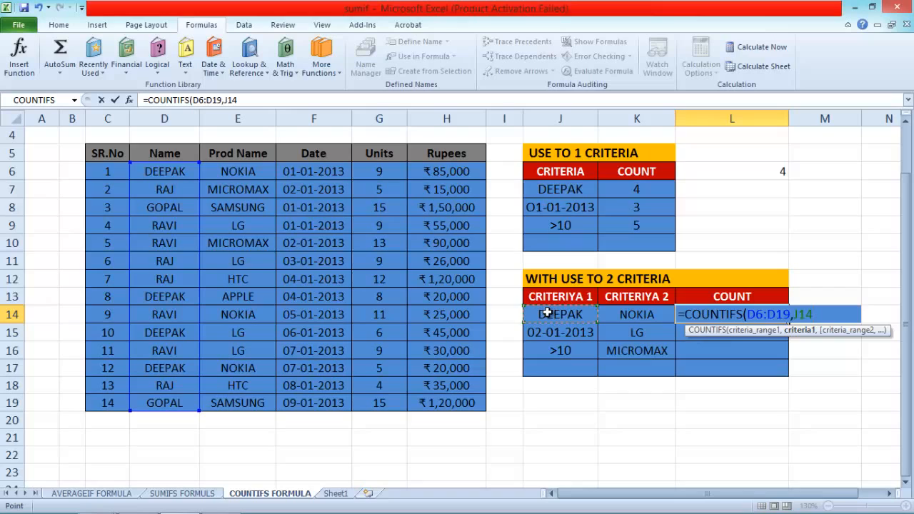
type(",")
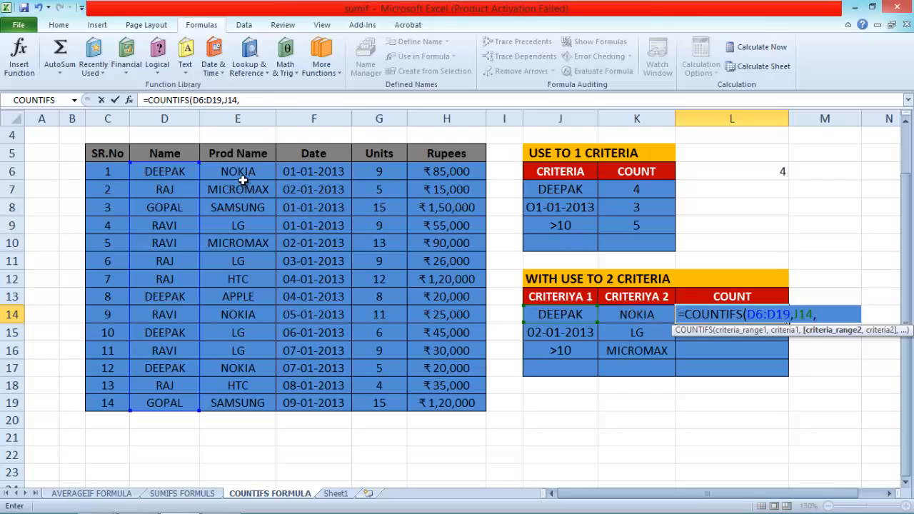
Complete the L14 formula with Prod Name range E6:E19 and criterion K14 as the second condition.
left_click_drag(243, 172, 241, 399)
type(",")
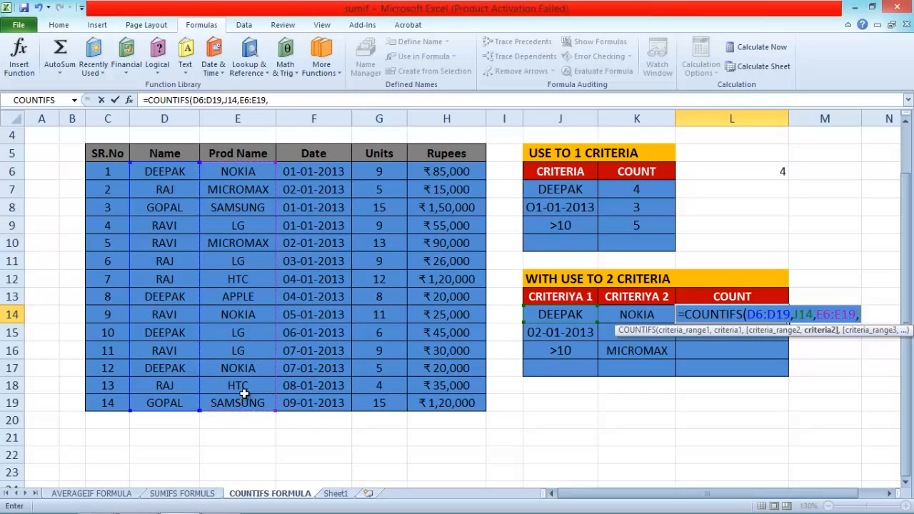
left_click(624, 314)
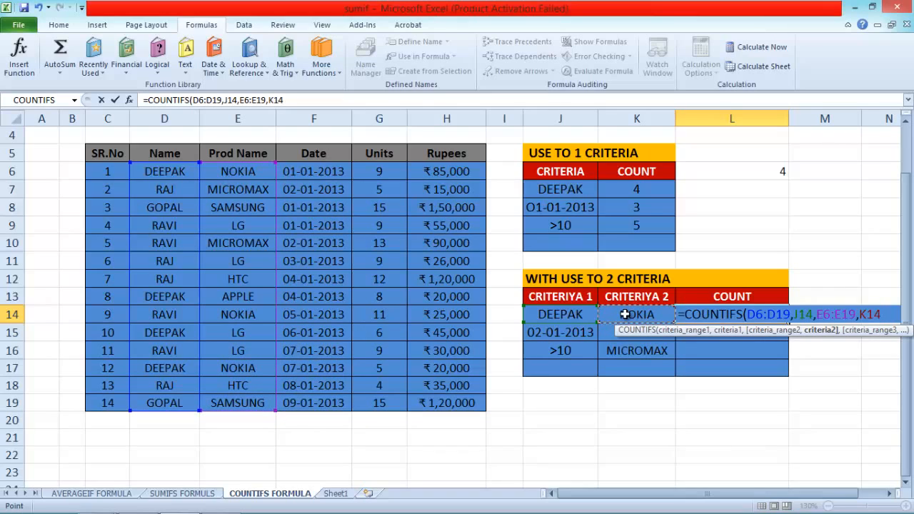
type(")")
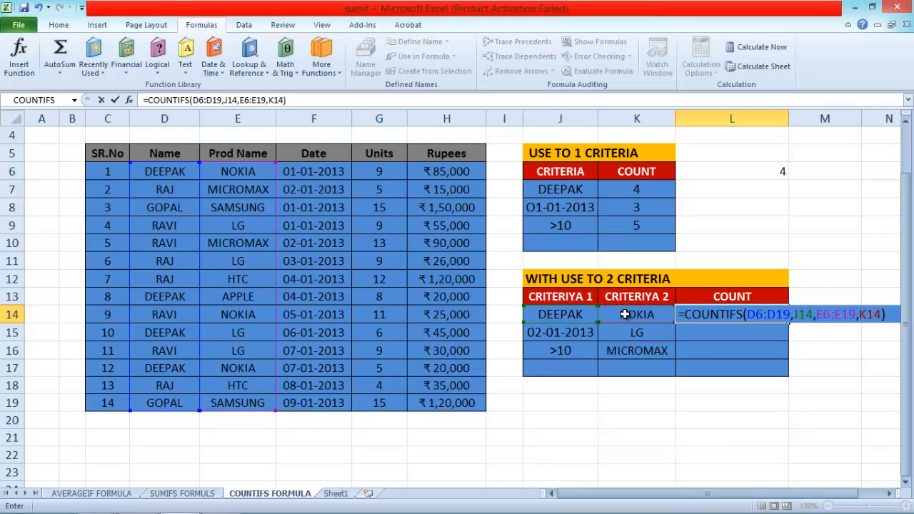
key("Return")
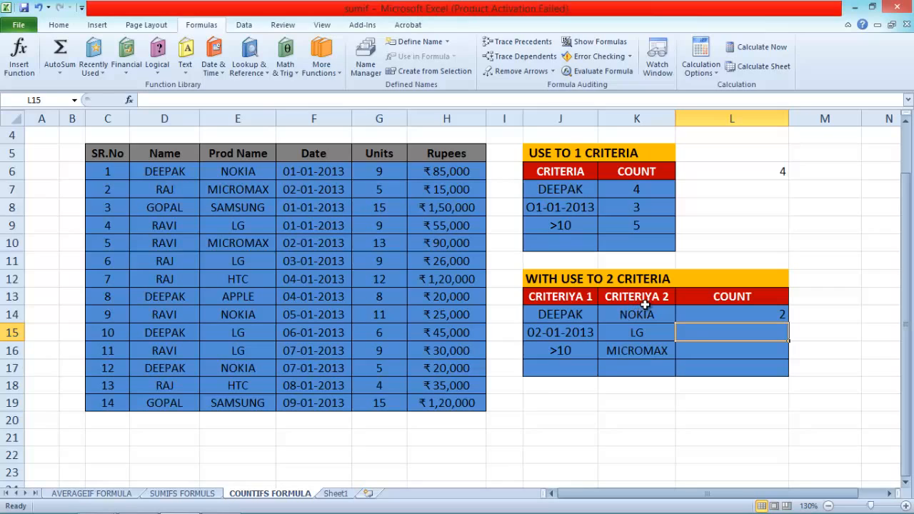
Check the L14 count against the data table rows matching the J14 name, examining their Prod Name and Units entries.
left_click(709, 314)
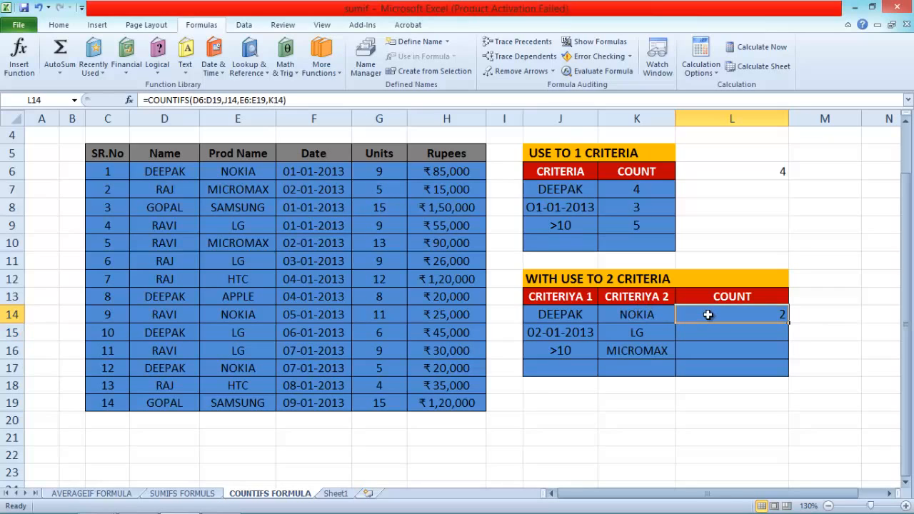
left_click(155, 172)
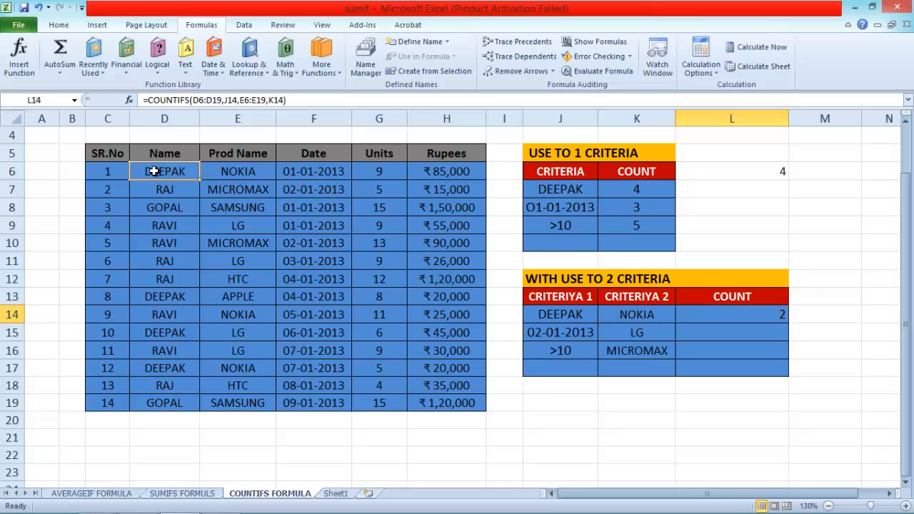
left_click(229, 172)
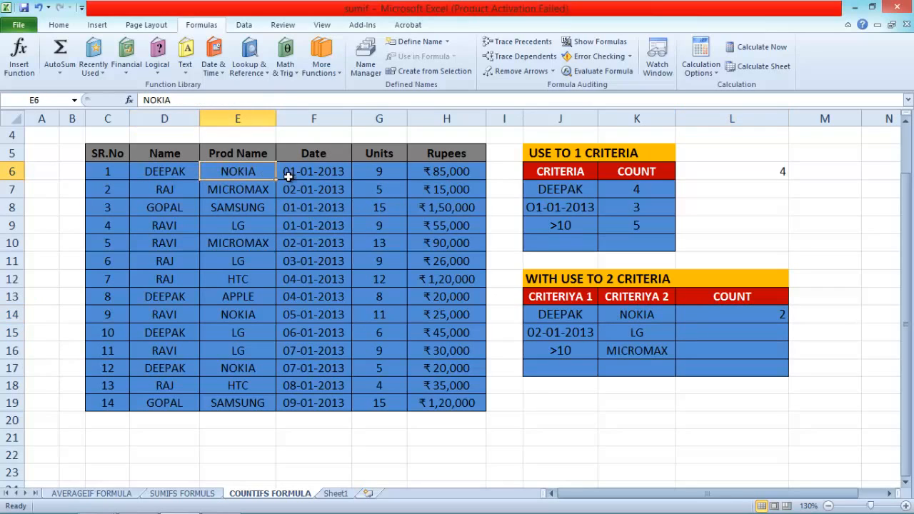
left_click(389, 173)
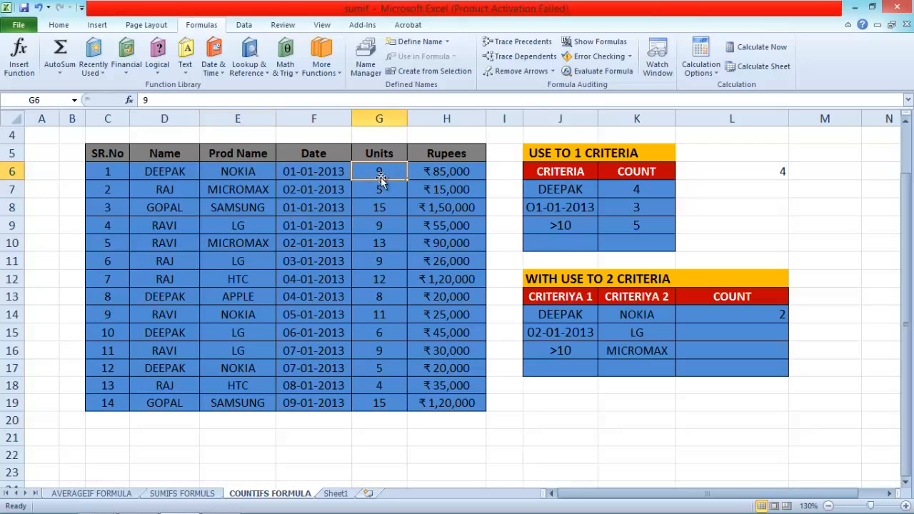
left_click(167, 298)
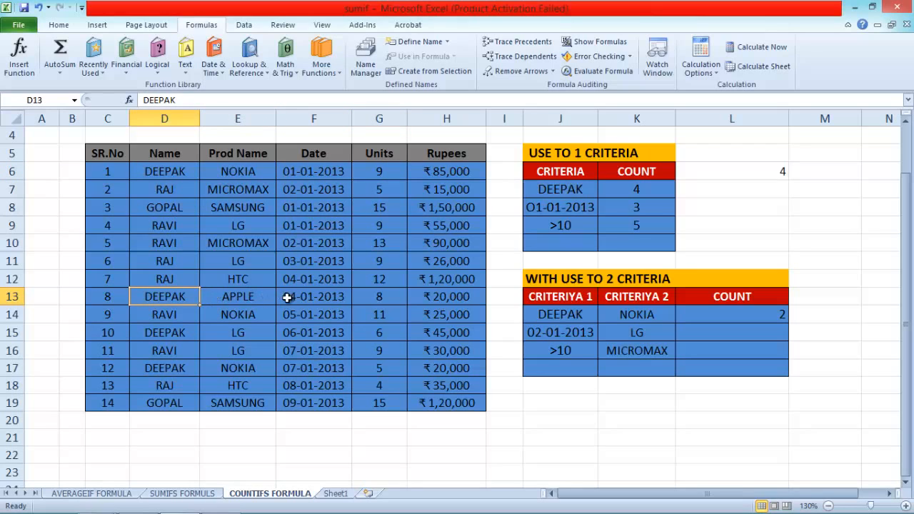
left_click(261, 297)
left_click(175, 328)
left_click(230, 332)
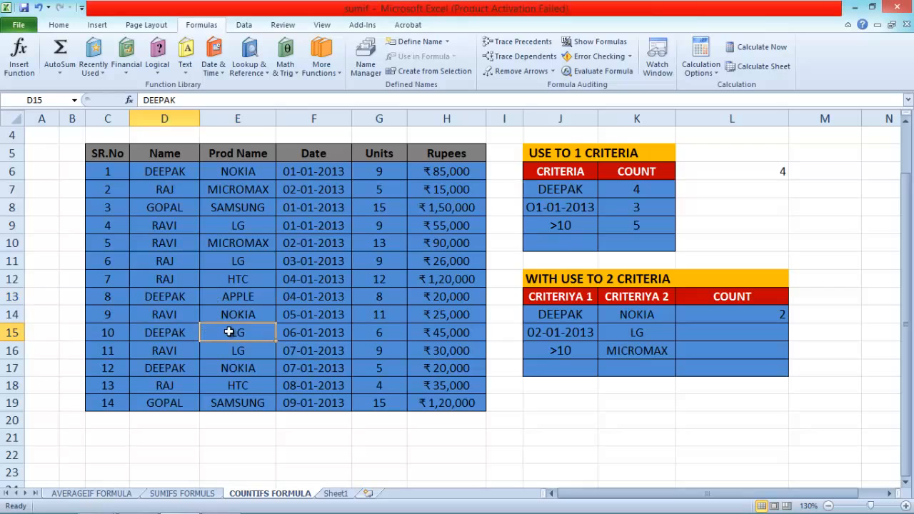
left_click(175, 365)
left_click(230, 369)
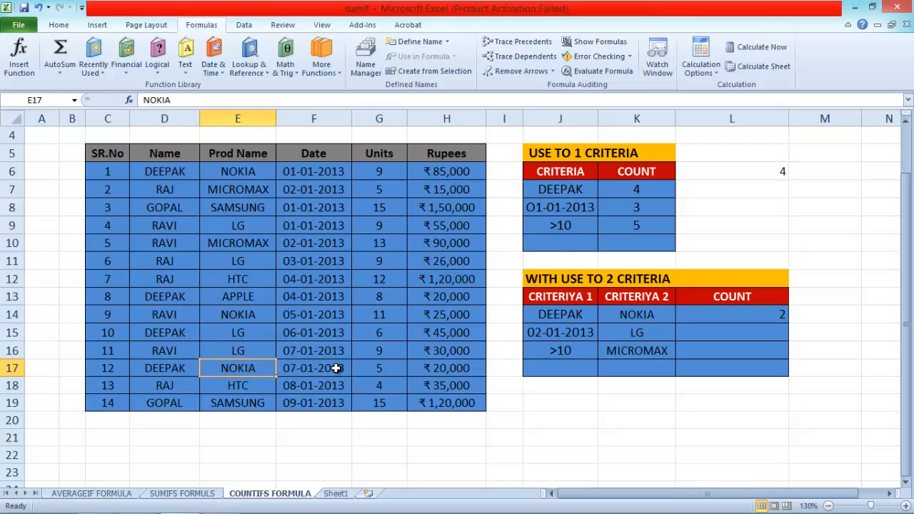
left_click(379, 367)
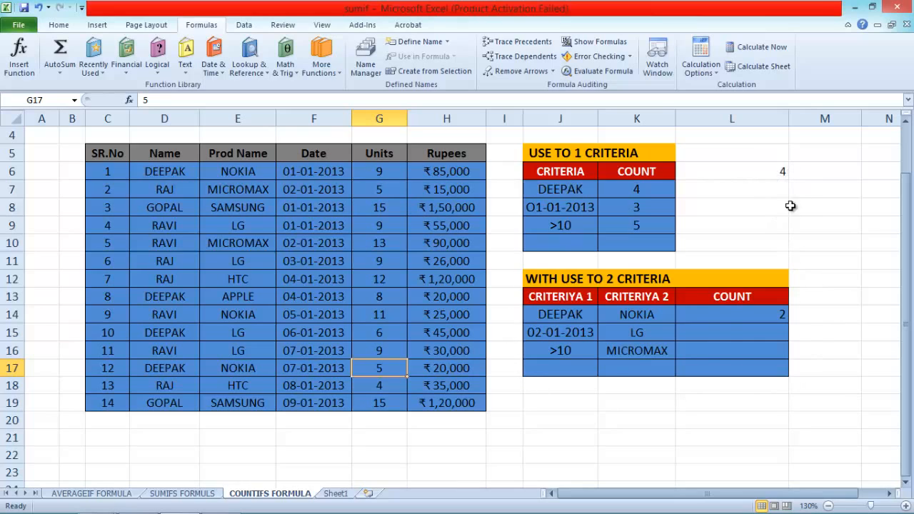
Start a COUNTIFS formula in L15 with Date range F6:F19 and criterion J15 as the first condition.
left_click(711, 333)
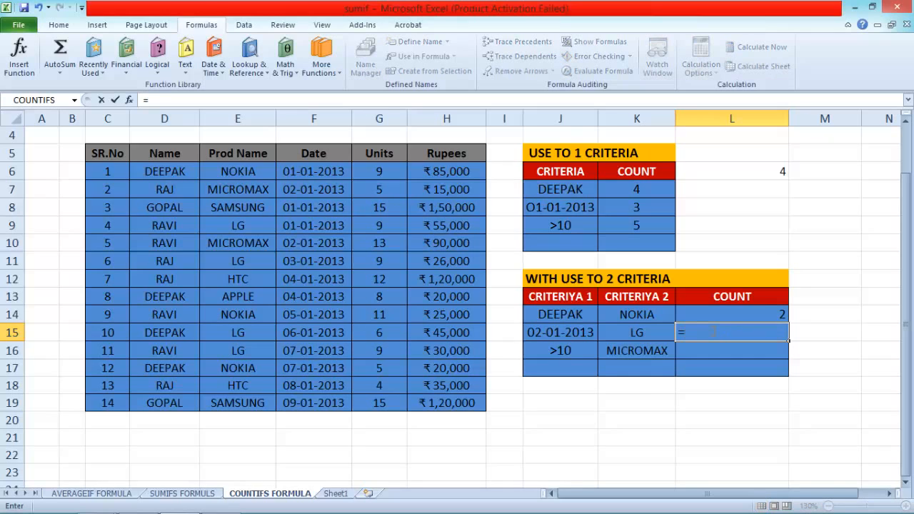
type("=COUN")
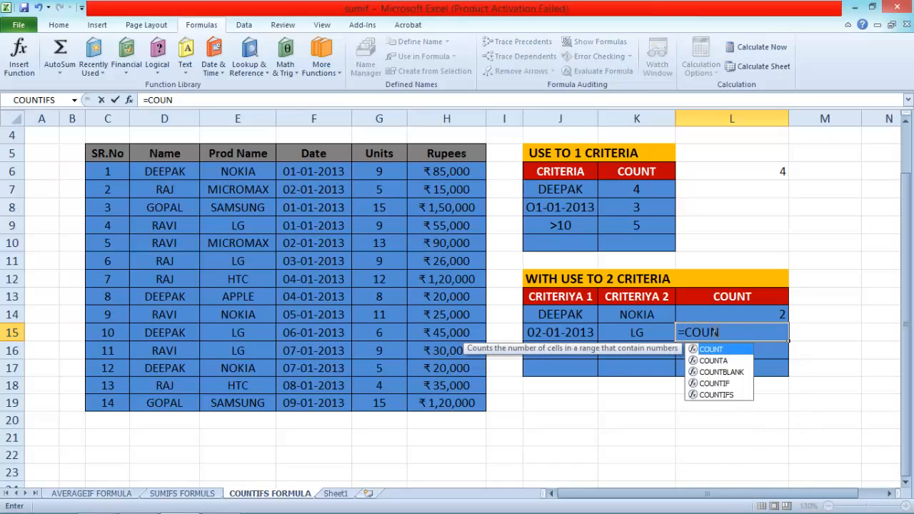
type("TIFS")
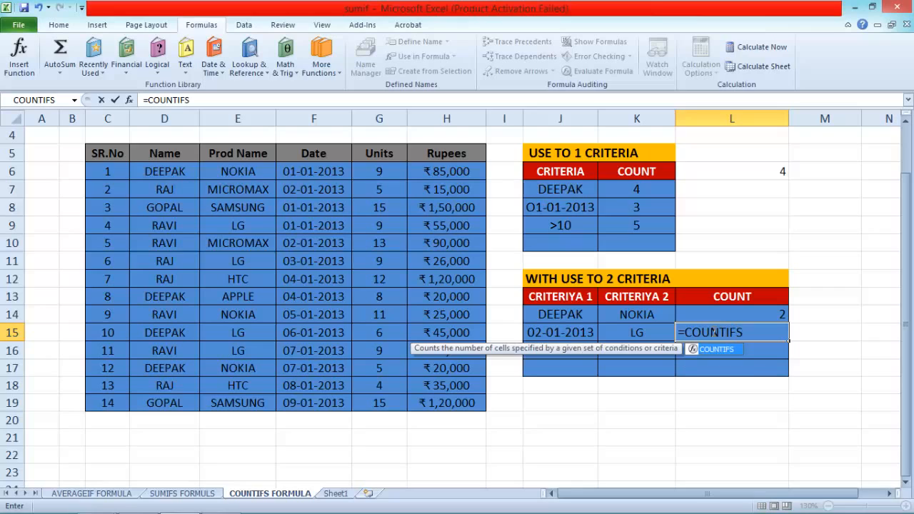
type("(")
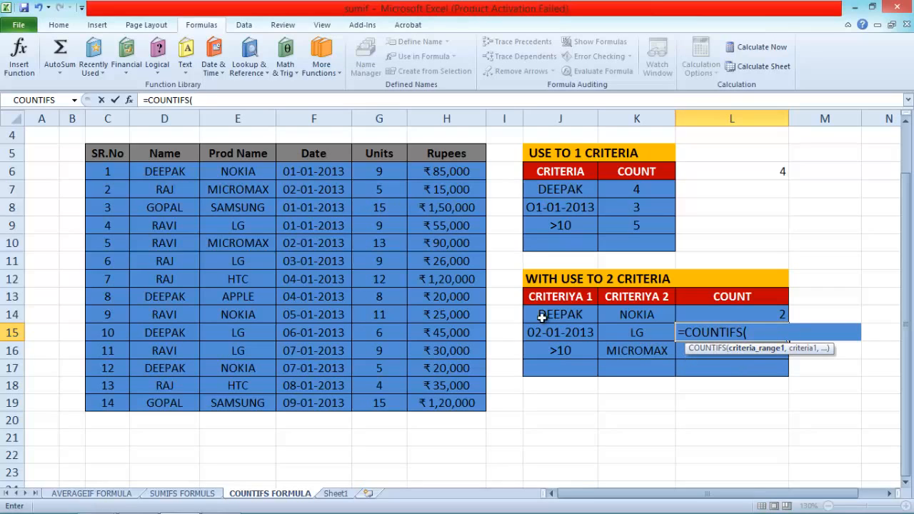
left_click(305, 172)
left_click_drag(305, 171, 312, 399)
type(",")
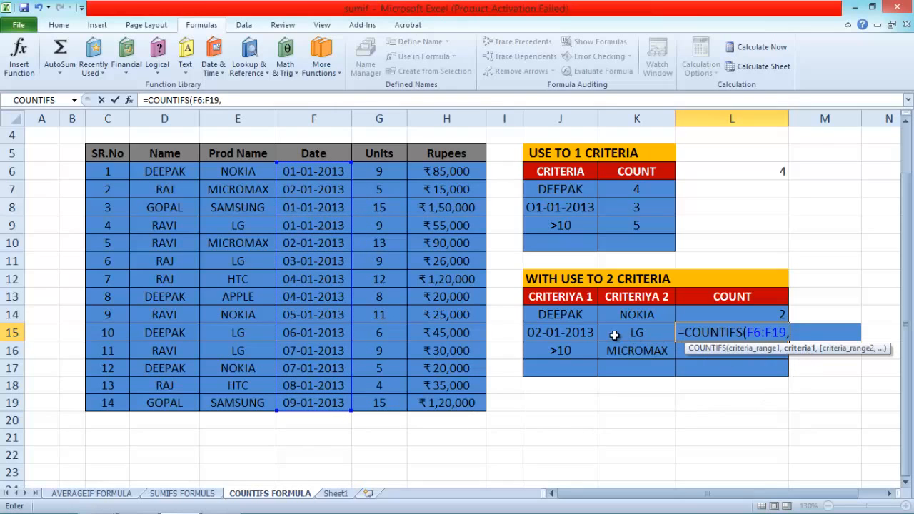
left_click(563, 332)
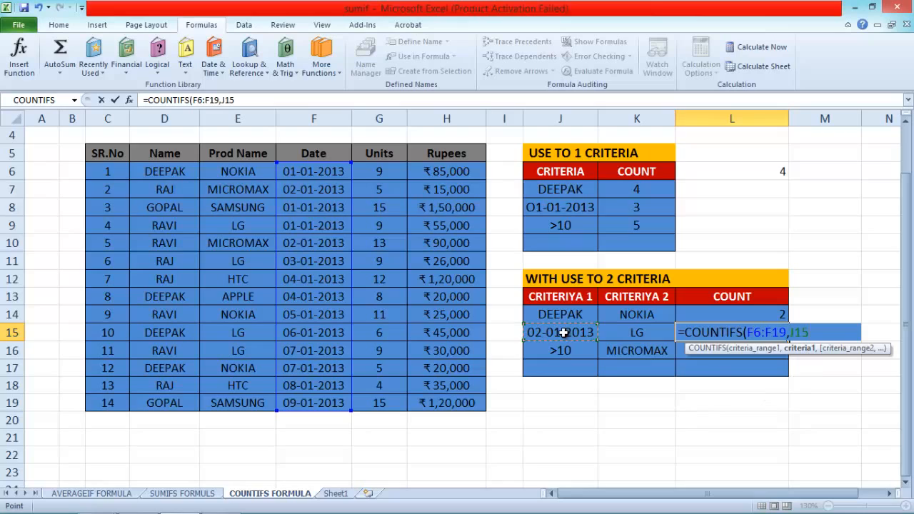
Complete the L15 formula with Prod Name range E6:E19 and criterion K15 as the second condition.
type(",")
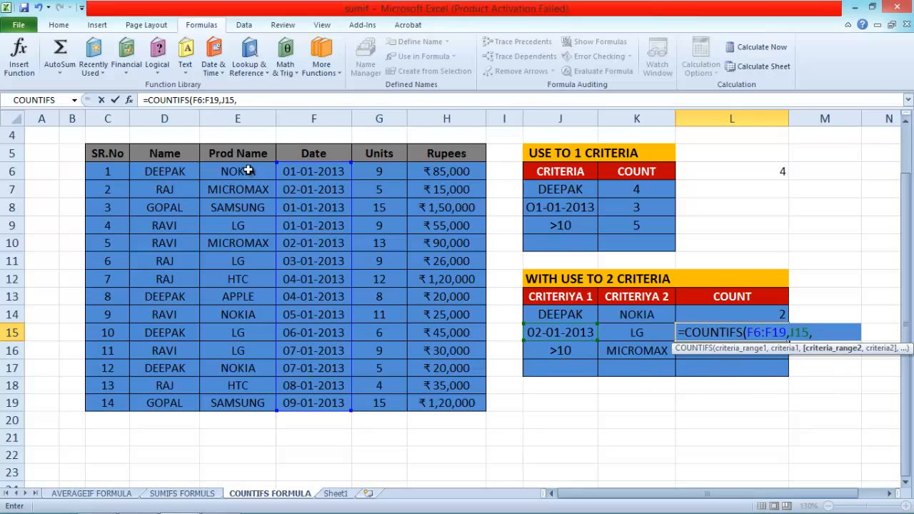
left_click_drag(248, 170, 238, 403)
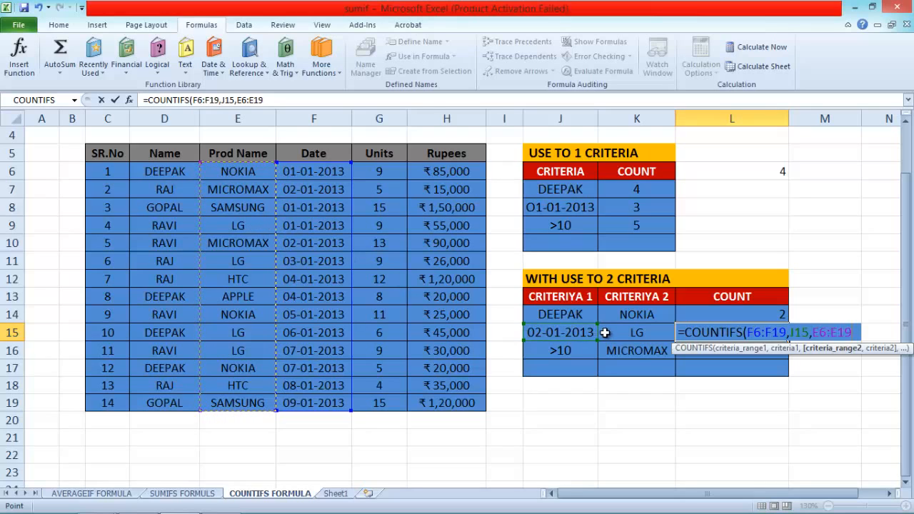
type(",")
left_click(623, 332)
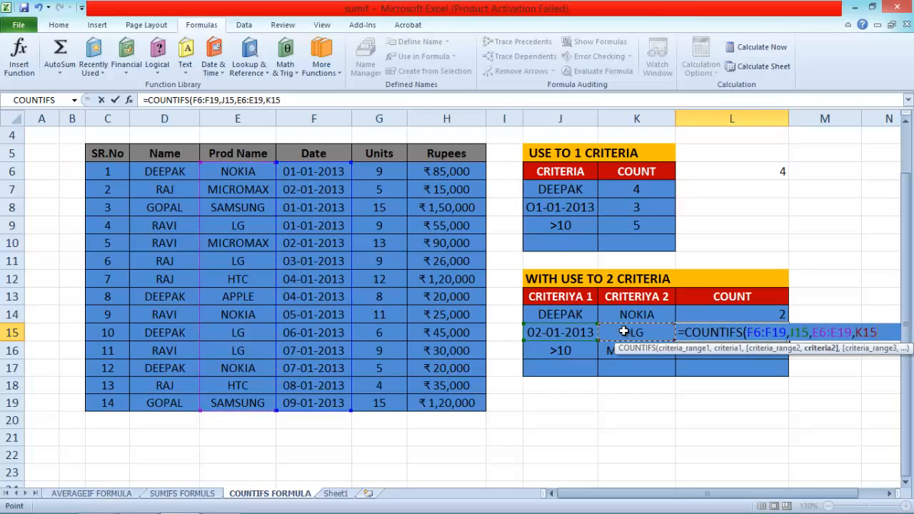
type(")")
key("Return")
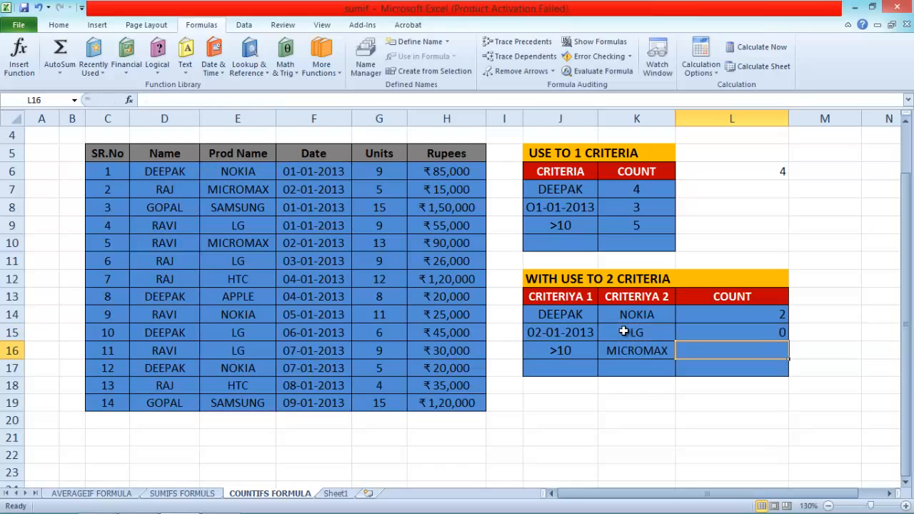
Check the L15 count against the dates of the LG rows in the data table.
left_click(741, 329)
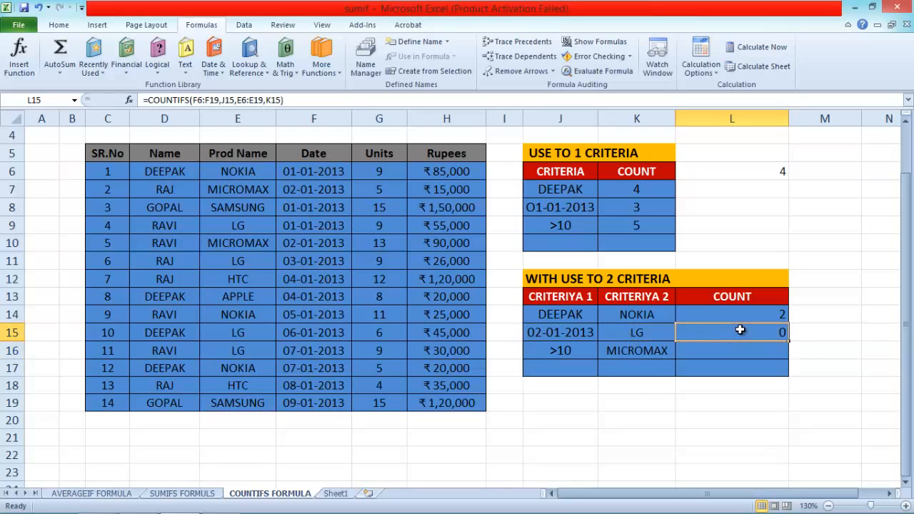
left_click(243, 225)
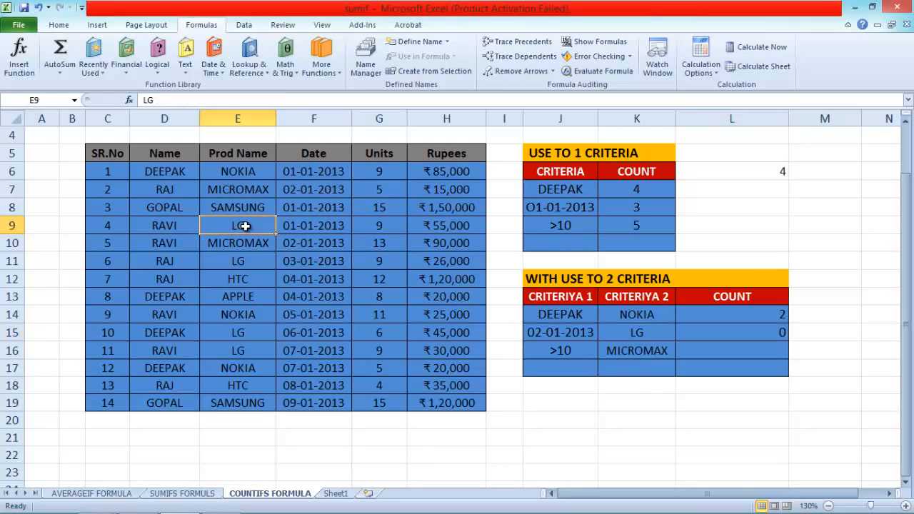
left_click(322, 232)
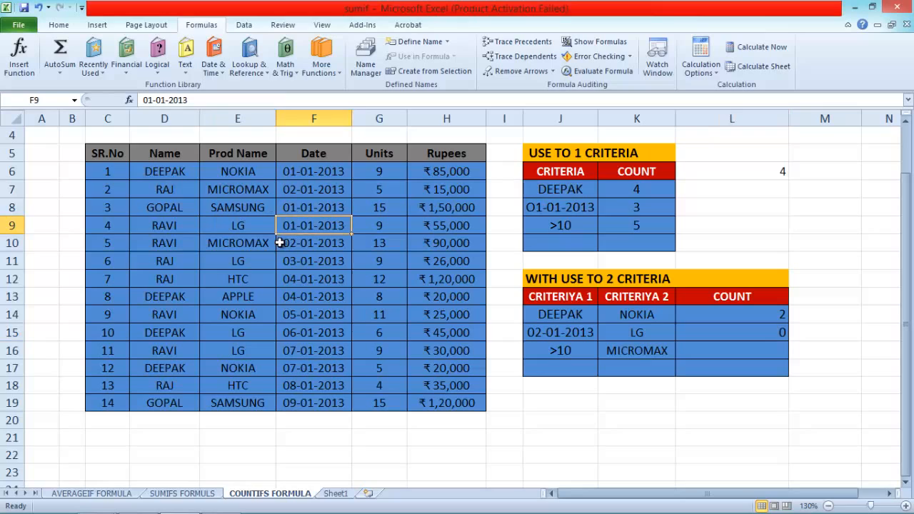
left_click(241, 263)
left_click(296, 261)
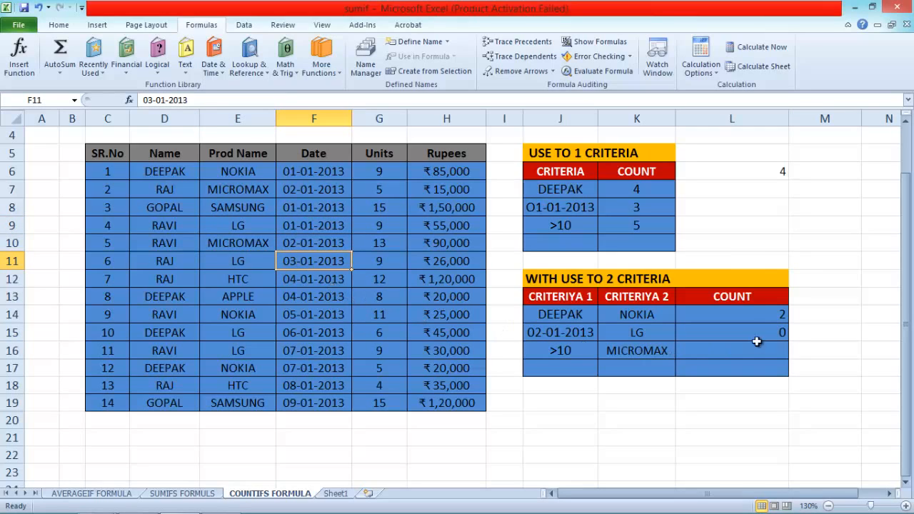
Change the date in F9 of the LG row to 02-01-2013 and review the count in L15.
left_click(293, 227)
double_click(300, 226)
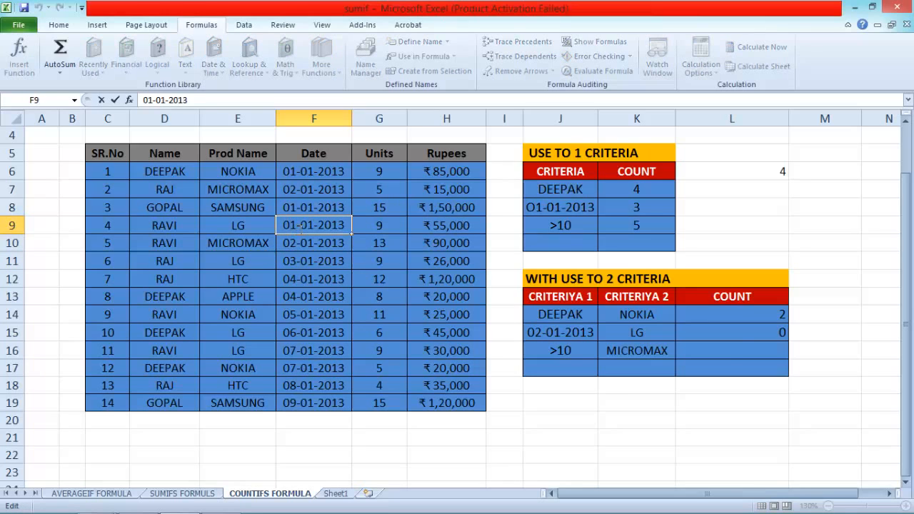
key("BackSpace")
type("2")
key("Return")
left_click(758, 334)
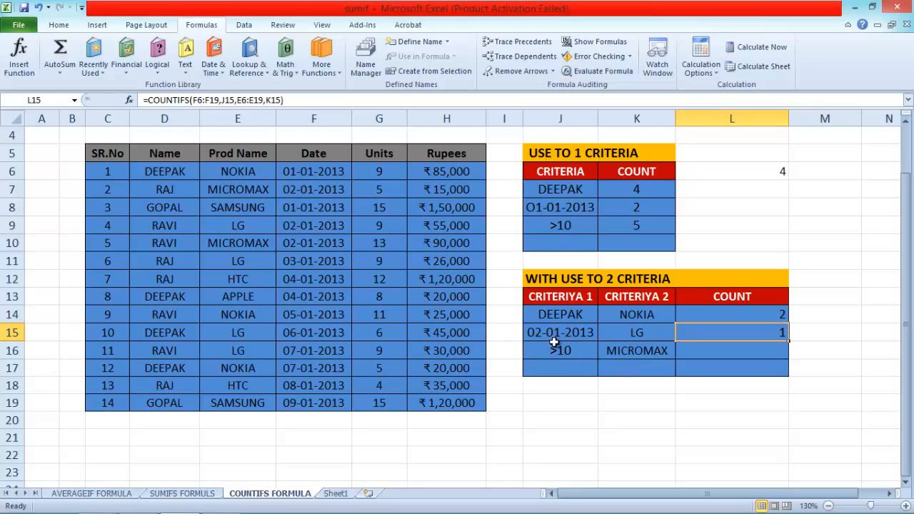
Search for COUNTIFS with Insert Function for cell L16 and open its function arguments.
left_click(728, 351)
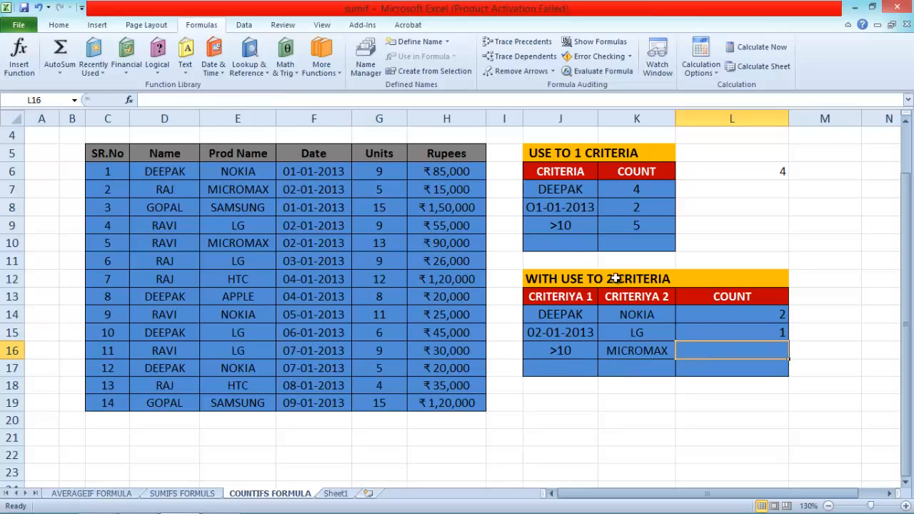
left_click(16, 57)
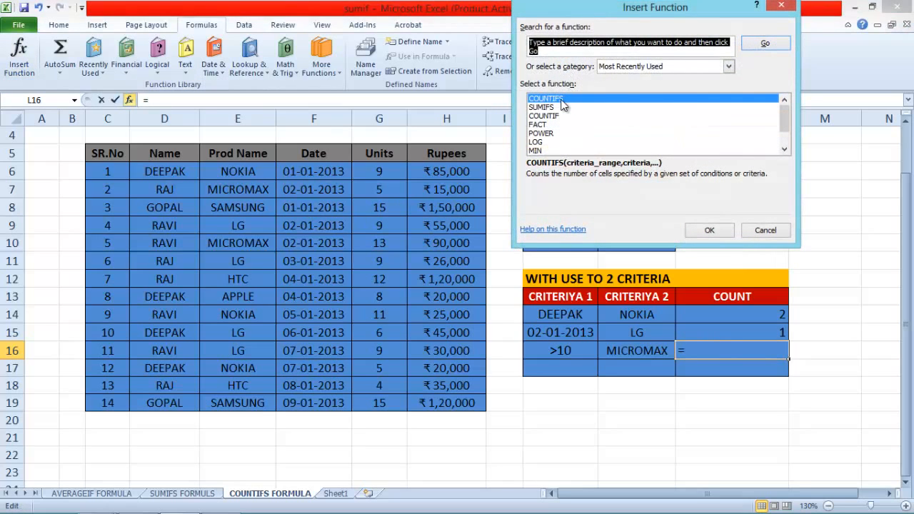
type("COUNTIFS")
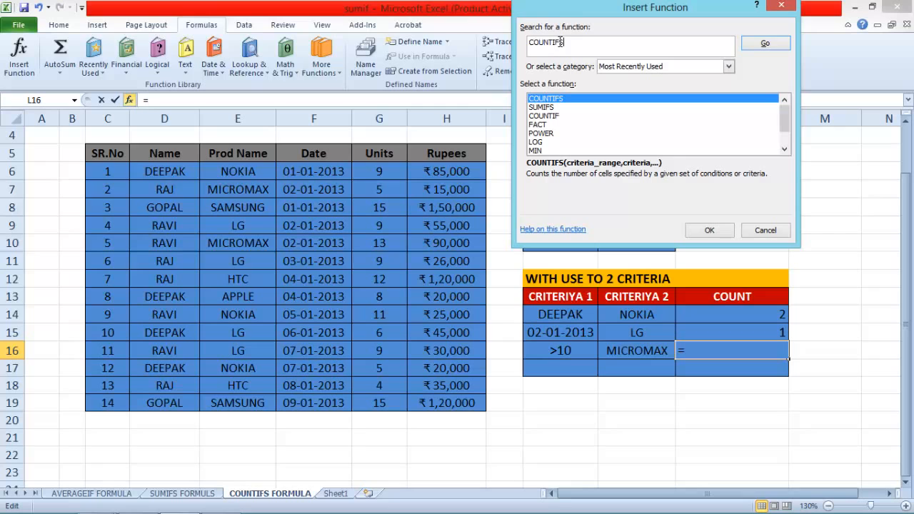
left_click(778, 45)
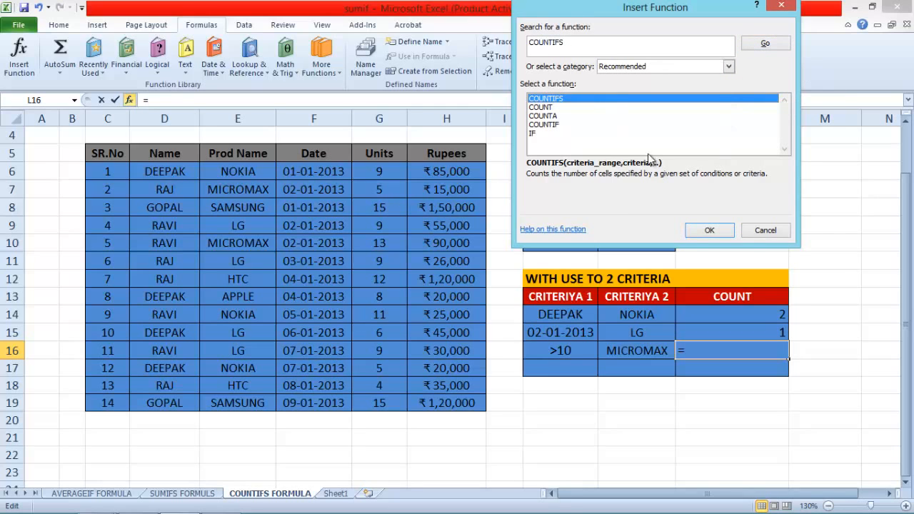
left_click(709, 230)
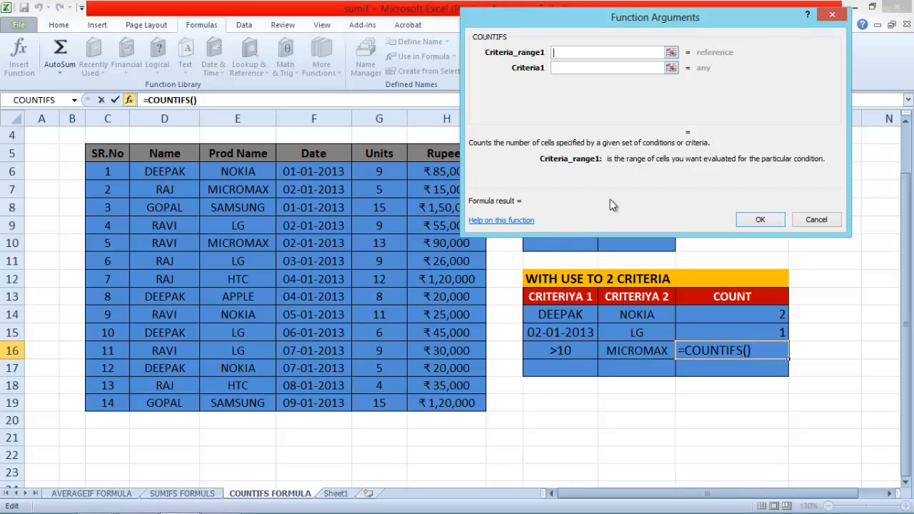
Set the first COUNTIFS condition for L16 to Units range G6:G19 with criterion J16.
left_click_drag(384, 172, 375, 401)
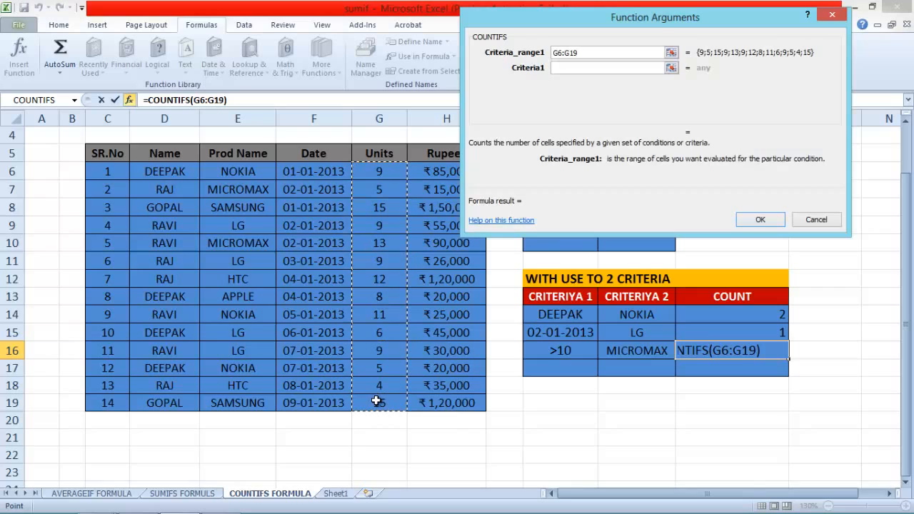
left_click(573, 68)
left_click(561, 350)
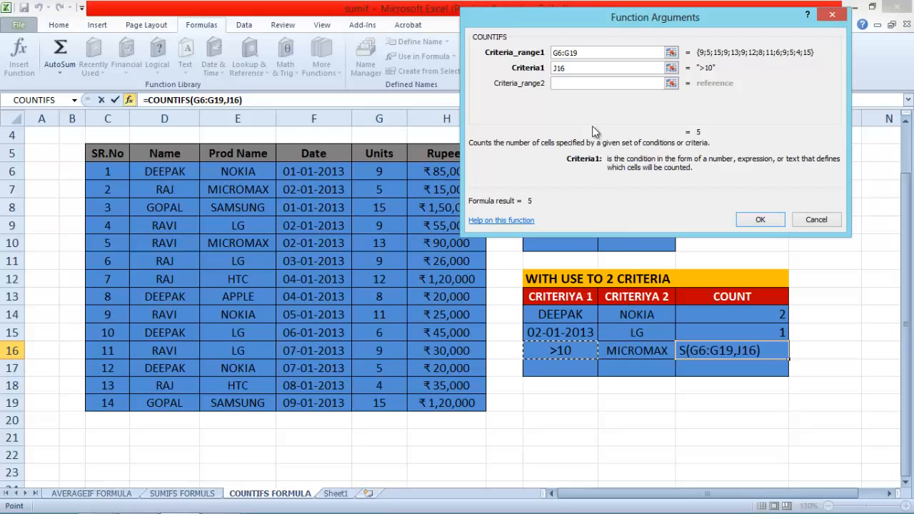
Add the second COUNTIFS condition for L16 with Prod Name range E6:E19 and criterion K16, and insert the formula.
left_click(566, 82)
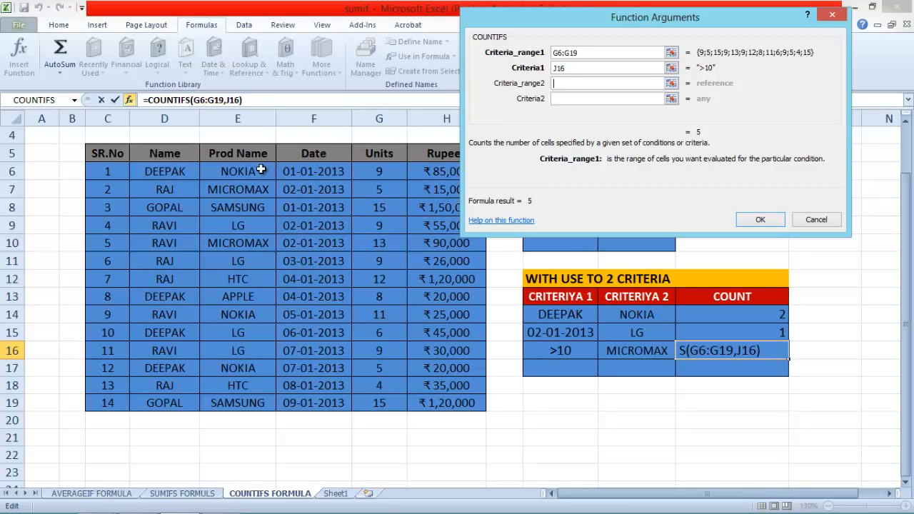
left_click_drag(247, 176, 248, 397)
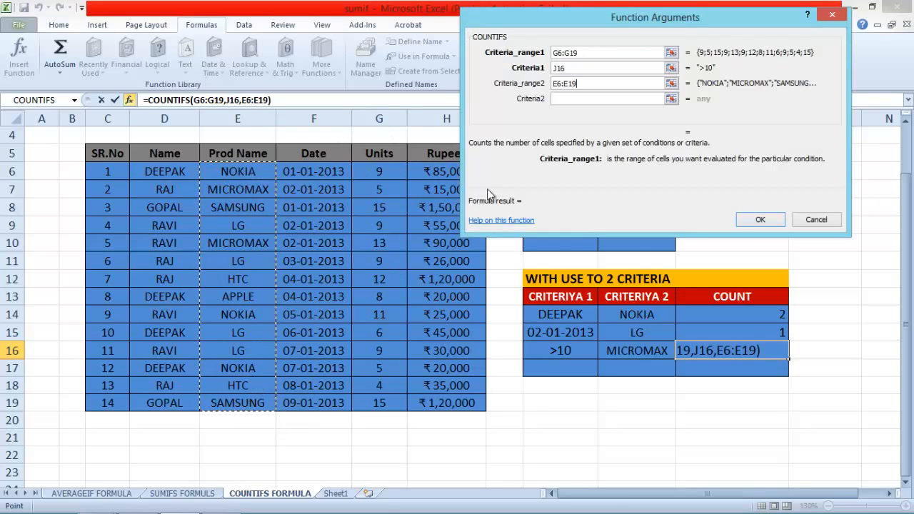
left_click(569, 98)
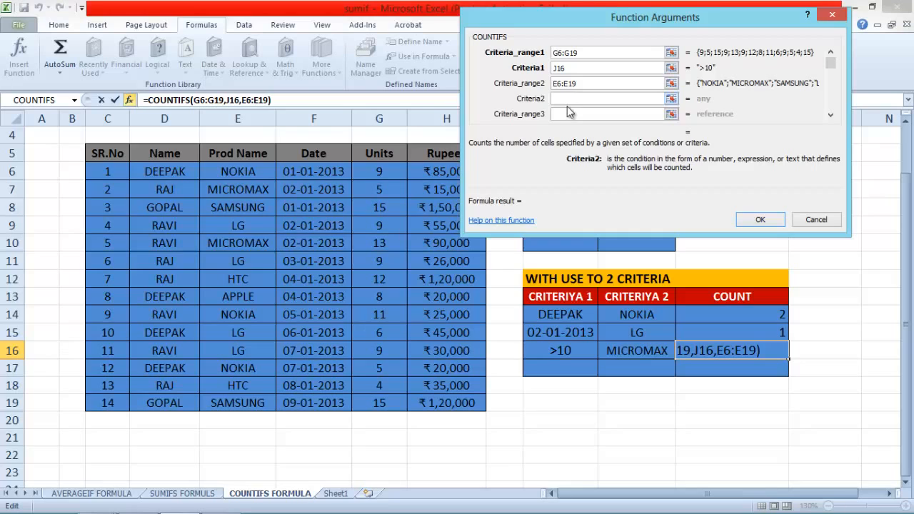
left_click(639, 352)
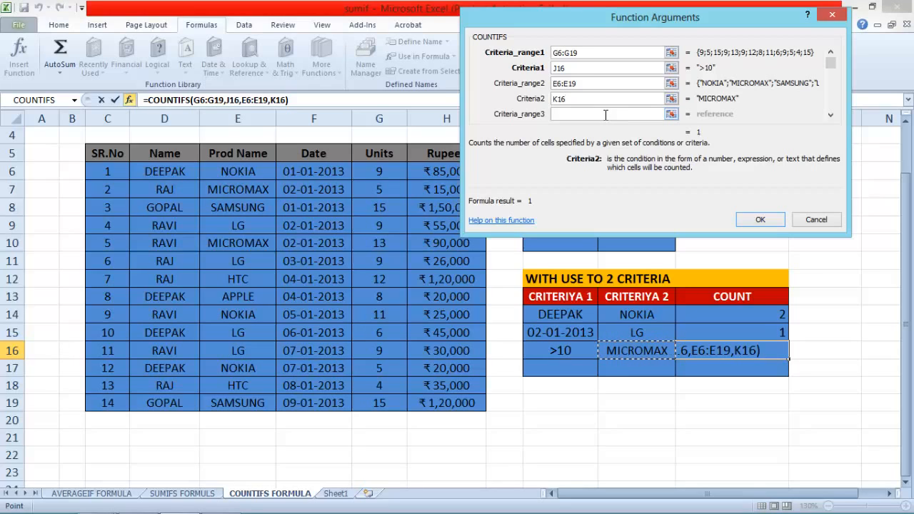
left_click(758, 218)
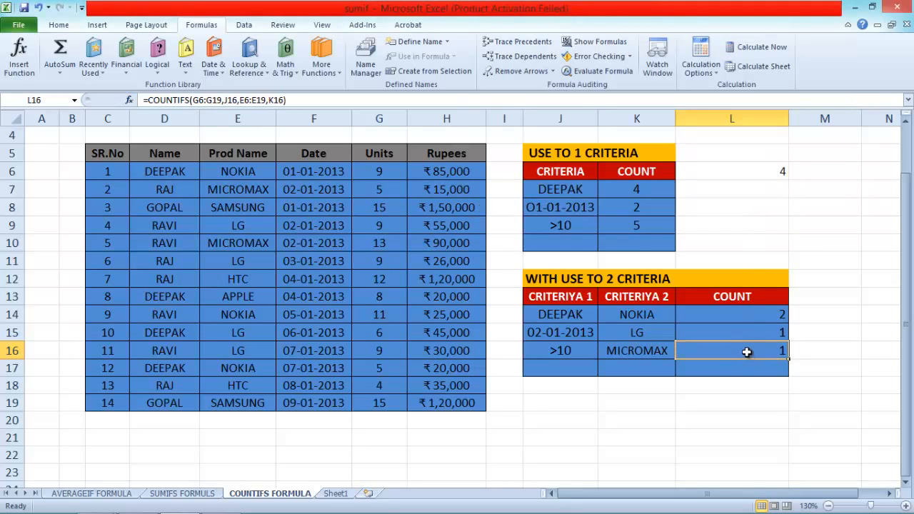
Check the MICROMAX rows' units against the L16 count and change the units in G7 to 11.
left_click(234, 243)
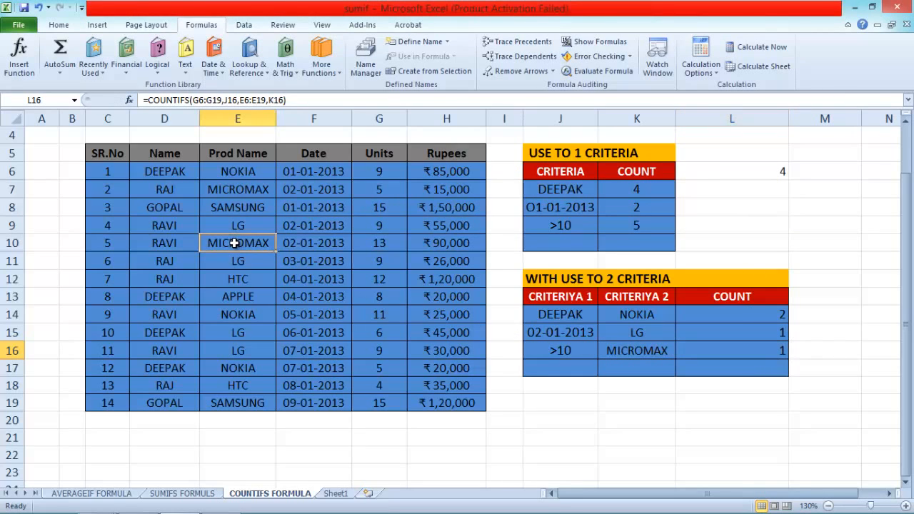
left_click(385, 246)
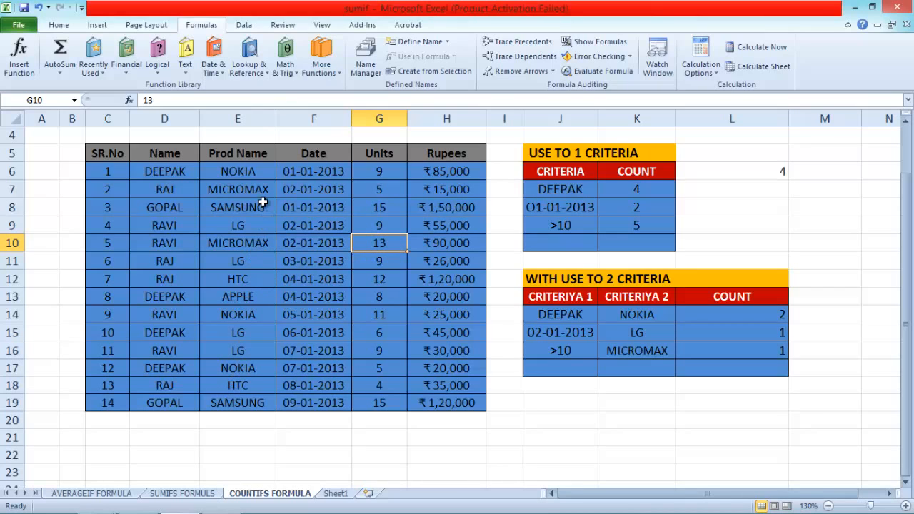
left_click(376, 192)
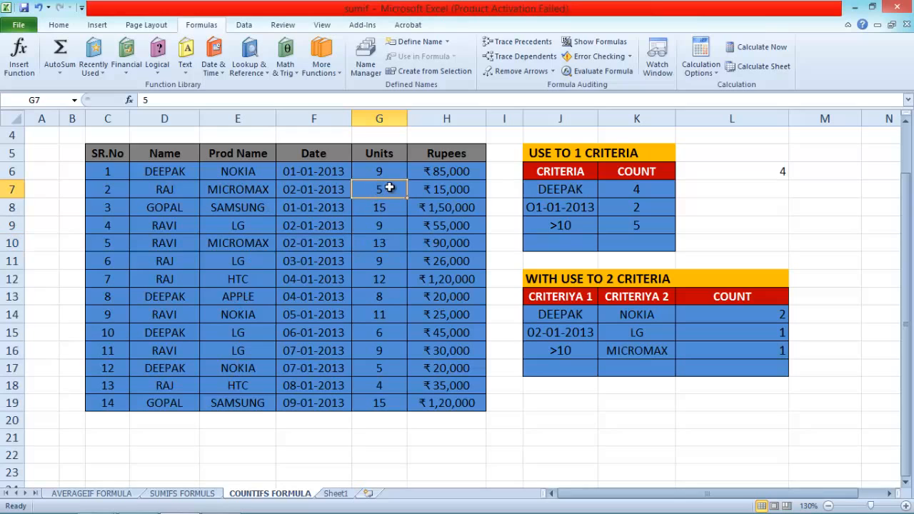
type("11")
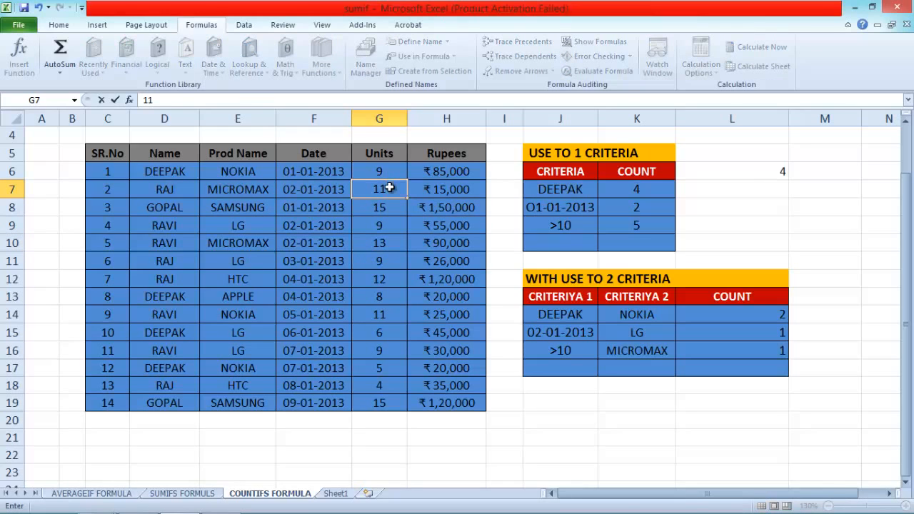
key("Return")
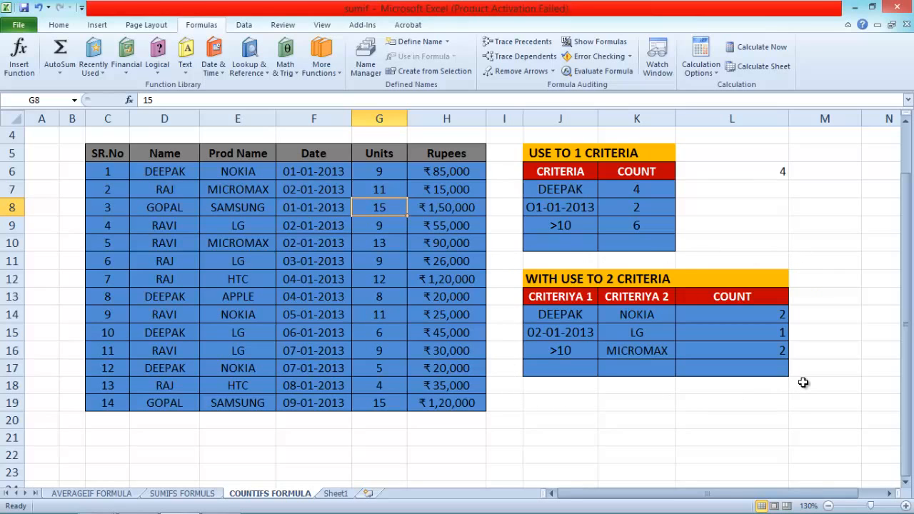
scroll(803, 383, "up", 1)
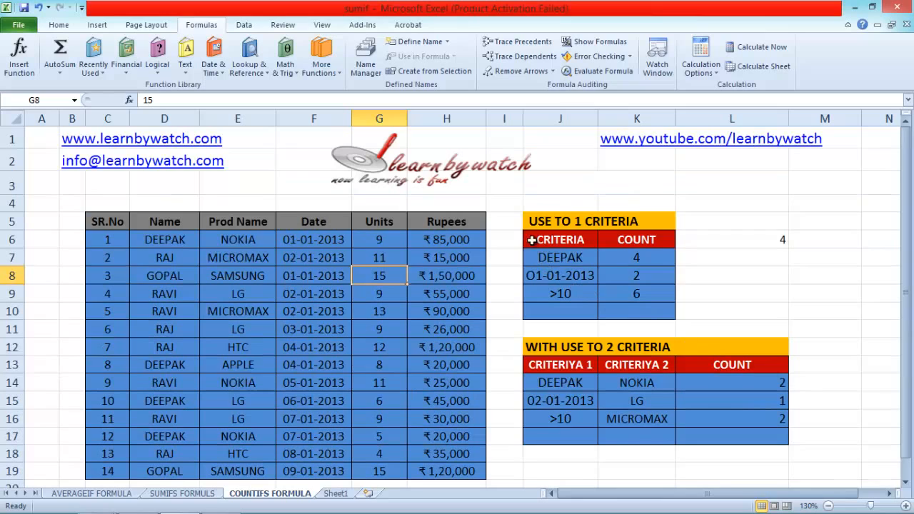